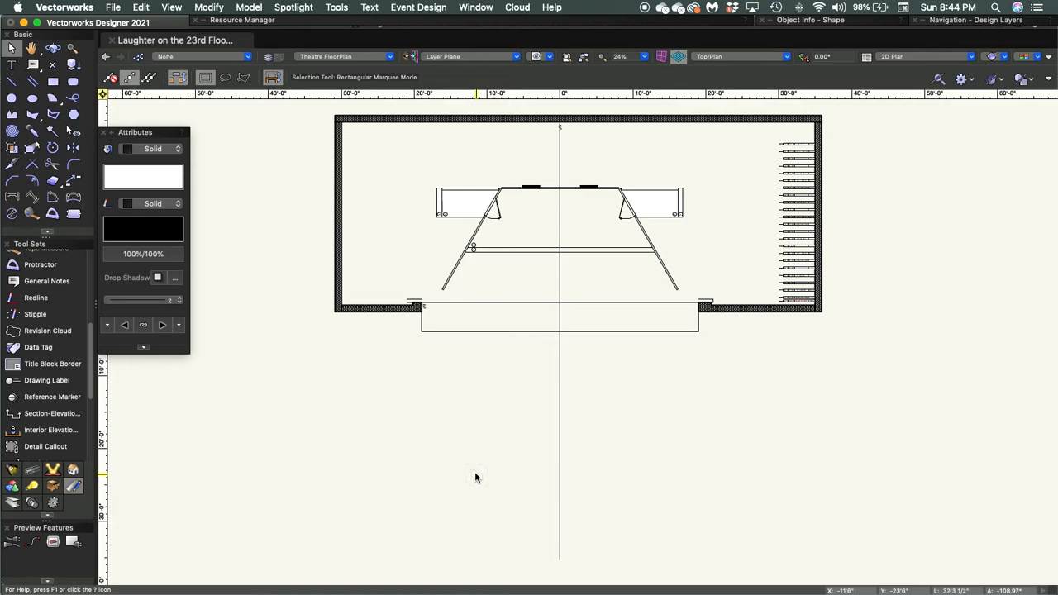
# Make Soft Goods the active design layer
pyautogui.click(347, 56)
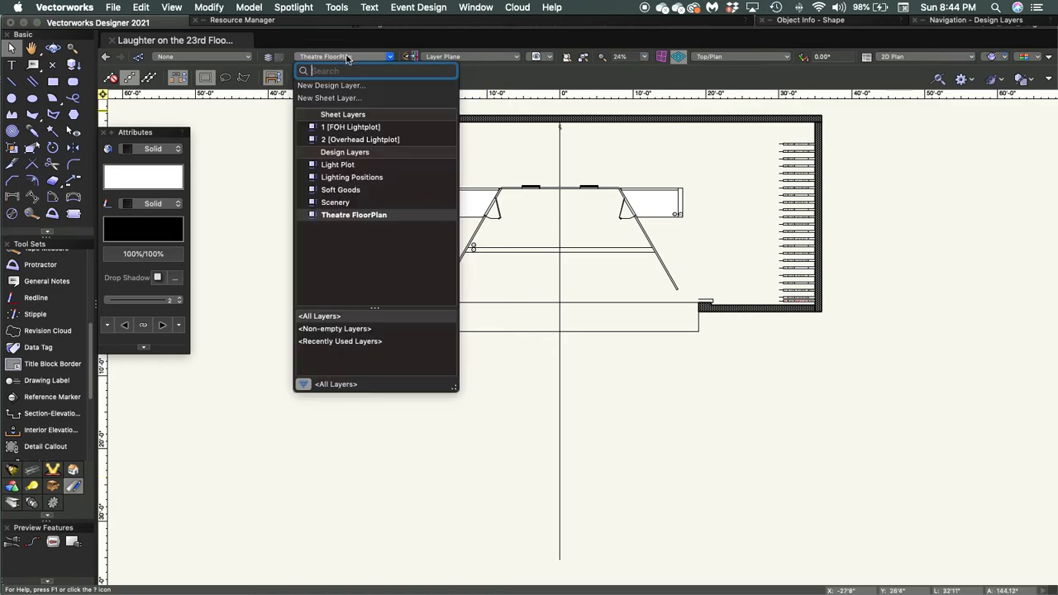
pyautogui.click(356, 203)
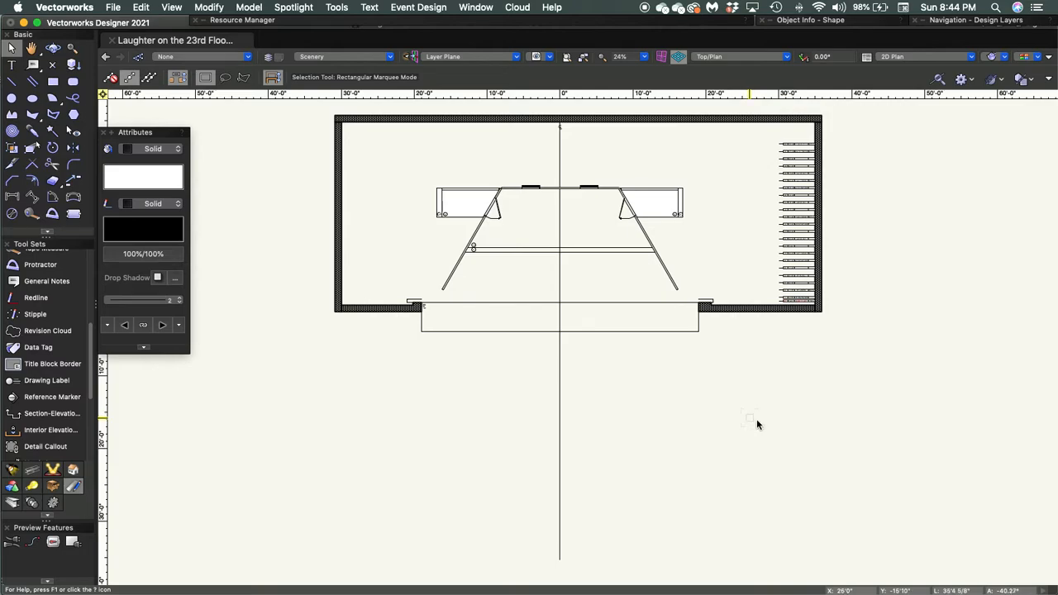
pyautogui.click(958, 21)
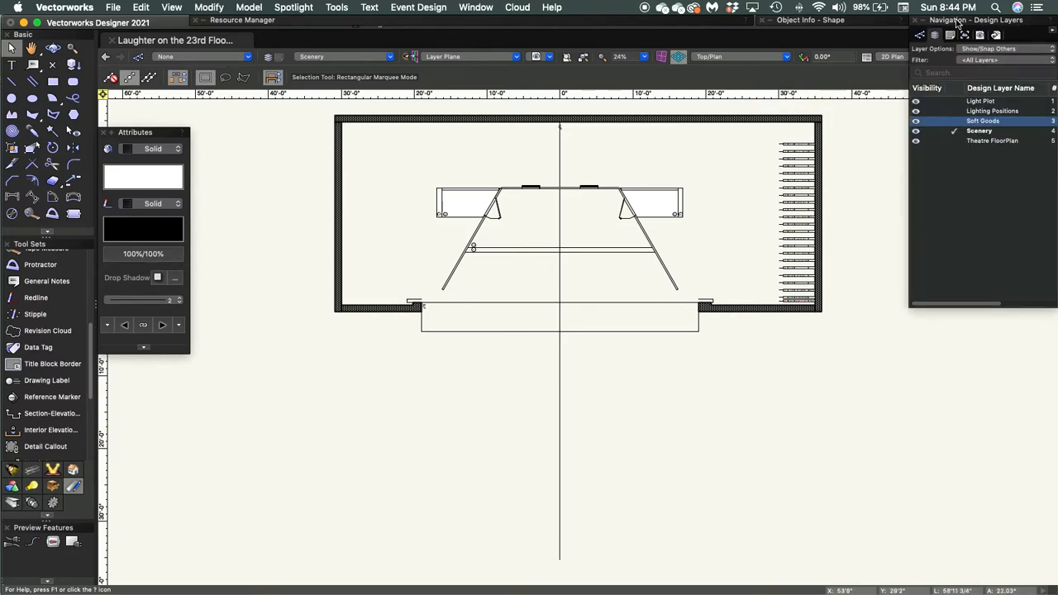
pyautogui.click(956, 123)
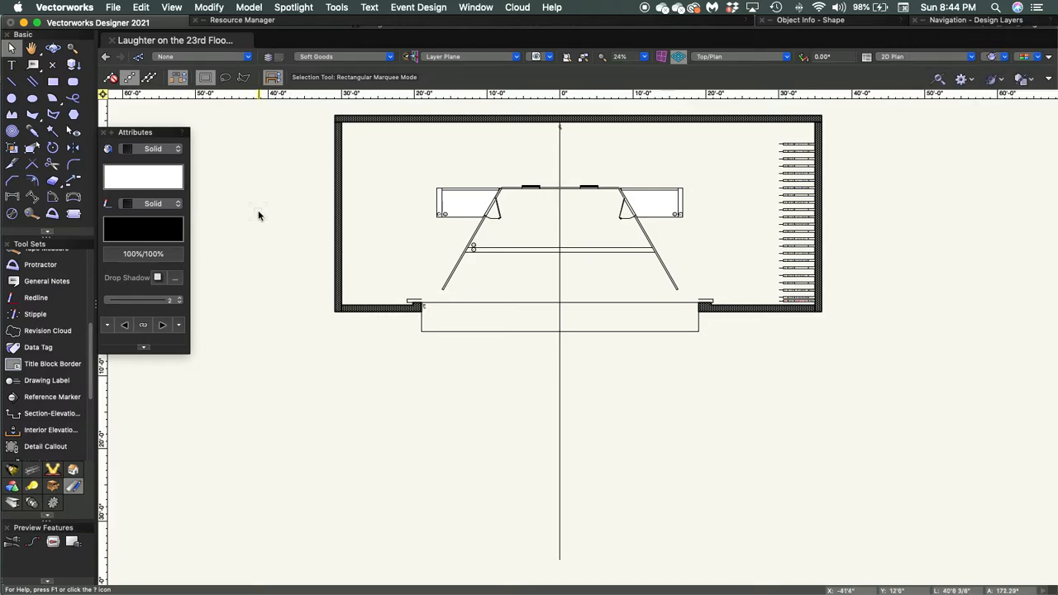
pyautogui.click(364, 58)
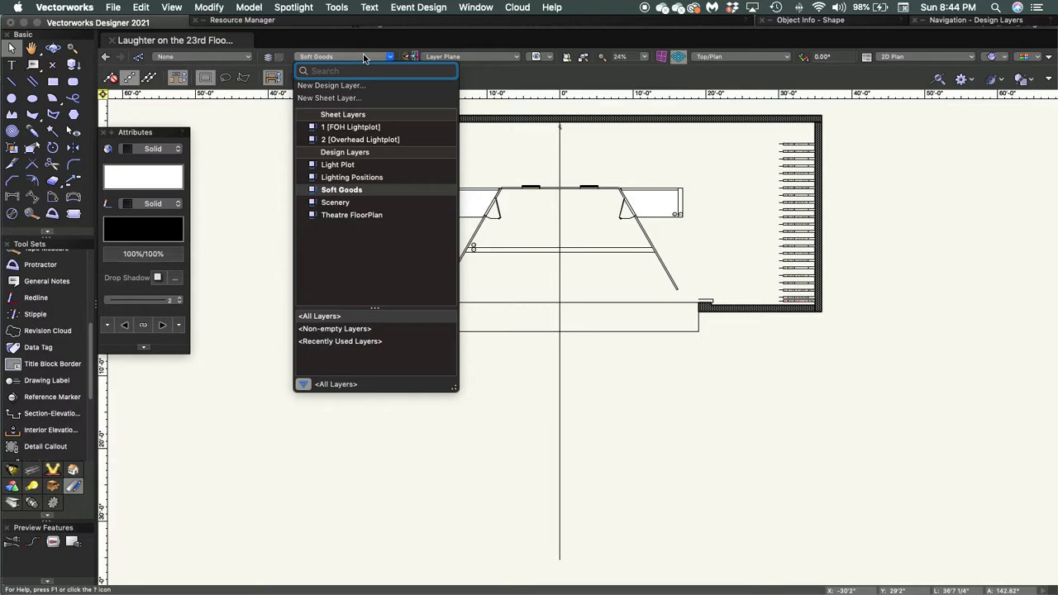
pyautogui.click(270, 248)
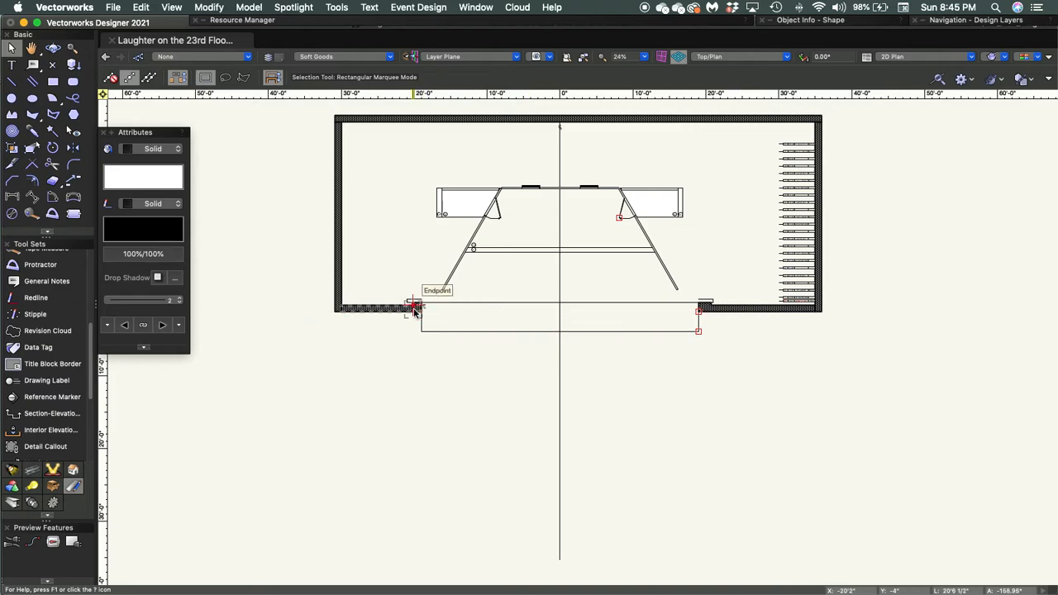
# Set up the Soft Goods tool to draw curtains with a height of 30'0"
pyautogui.scroll(6, 551, 226)
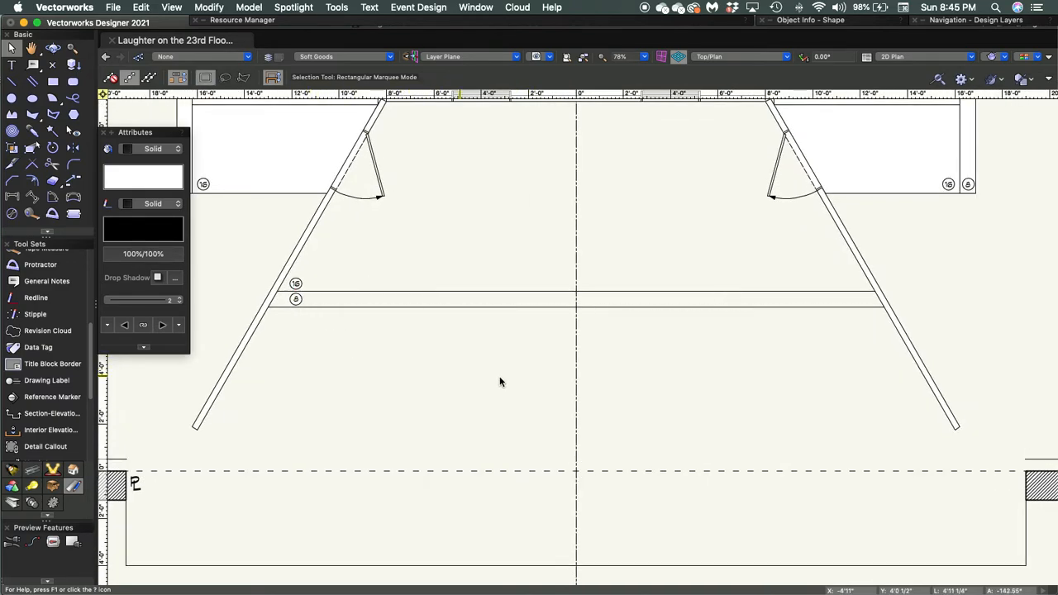
pyautogui.scroll(-2, 540, 373)
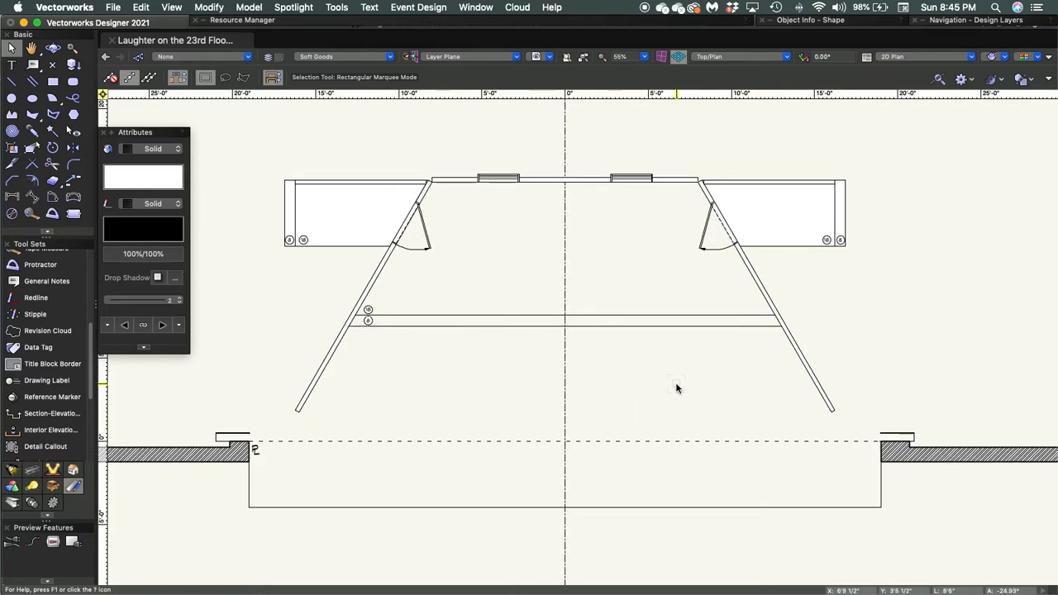
pyautogui.scroll(2, 676, 388)
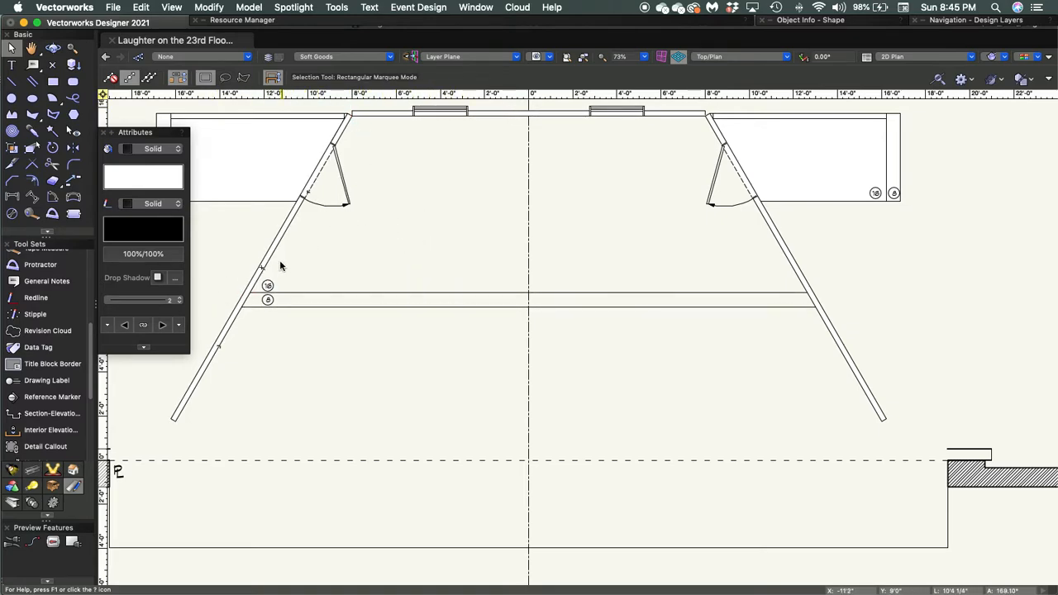
pyautogui.click(51, 471)
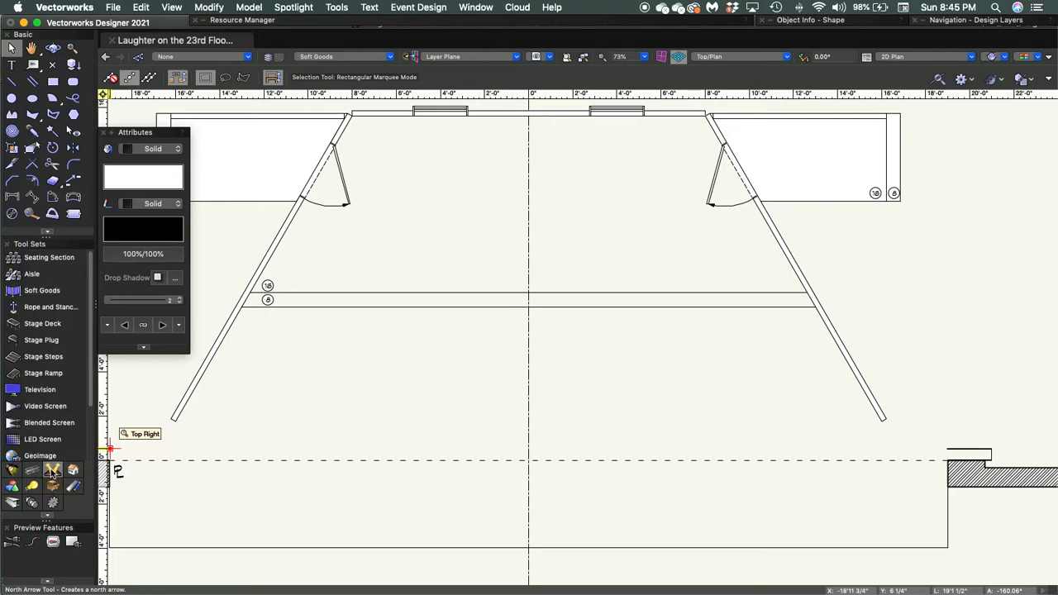
pyautogui.click(40, 292)
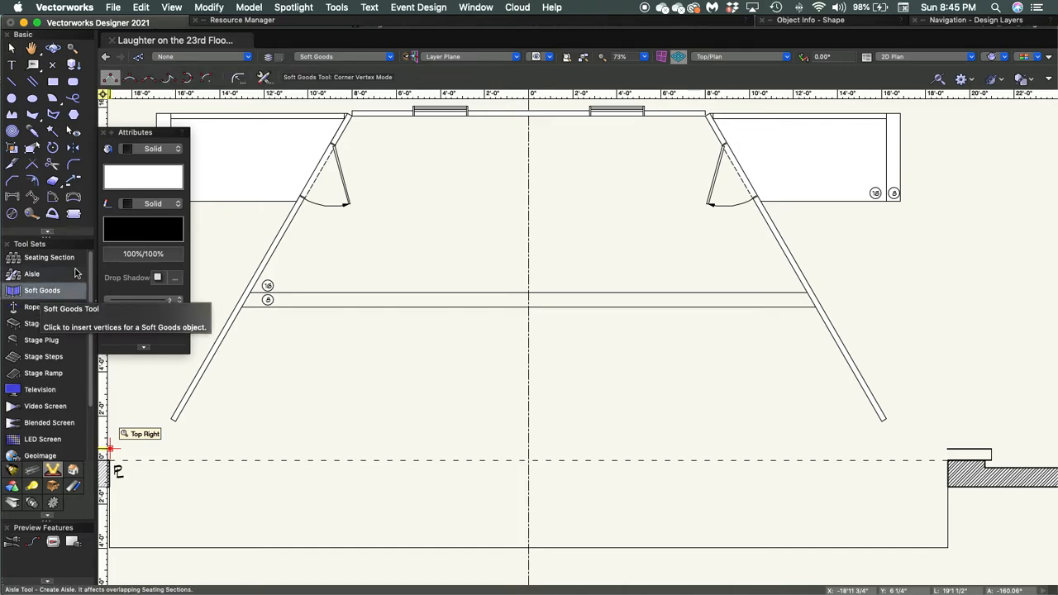
pyautogui.click(264, 78)
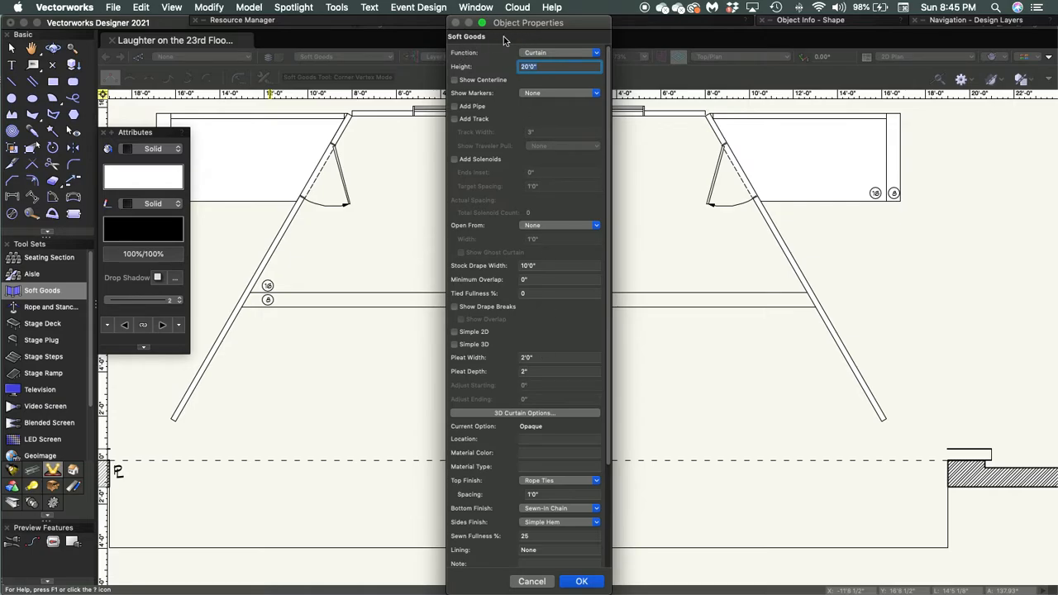
pyautogui.click(596, 53)
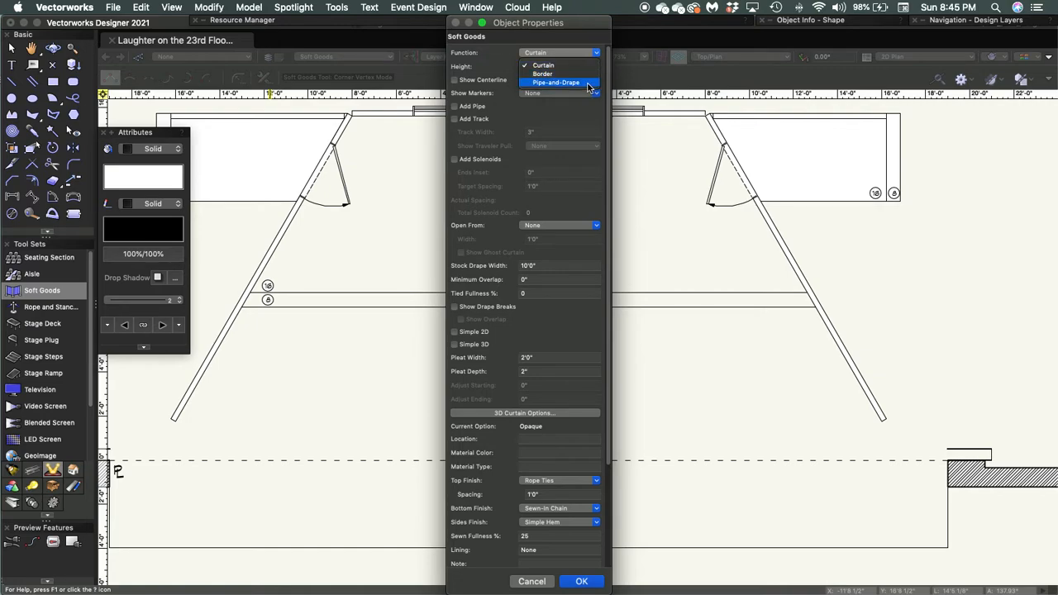
pyautogui.click(576, 67)
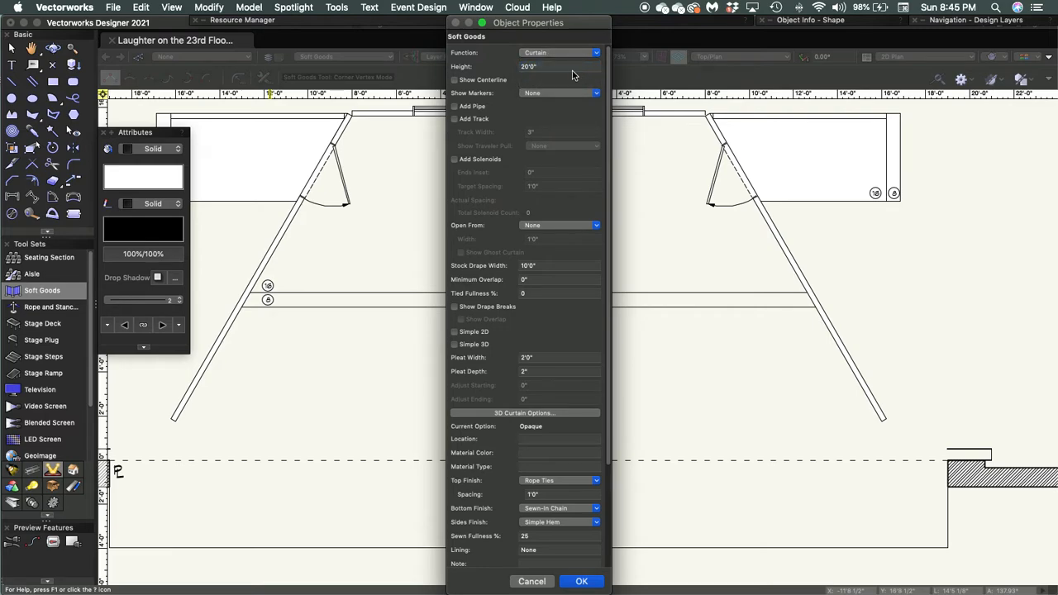
pyautogui.click(537, 66)
pyautogui.write('30')
pyautogui.press('Tab')
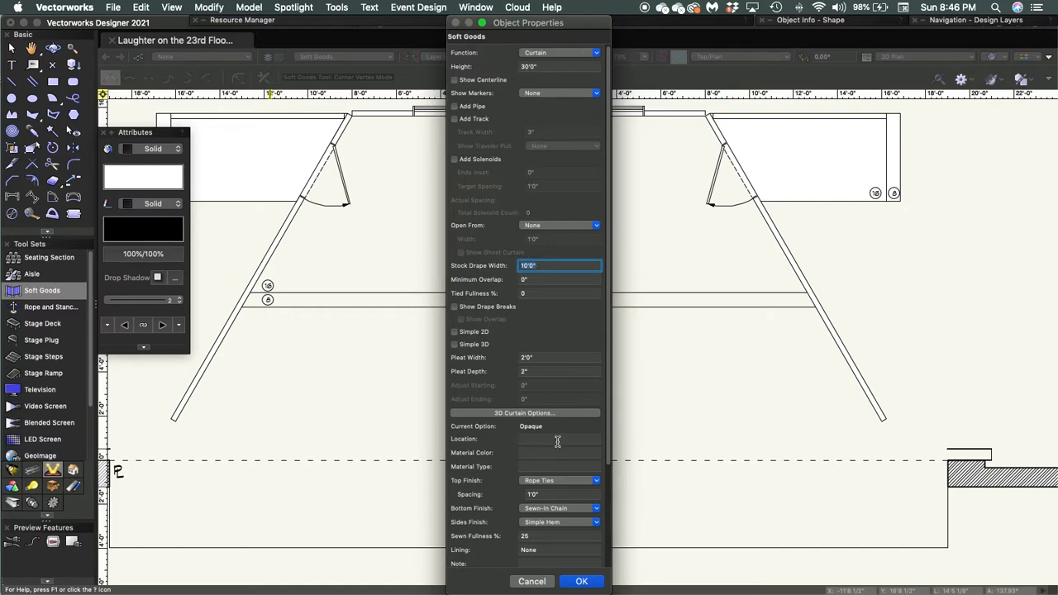
pyautogui.click(582, 583)
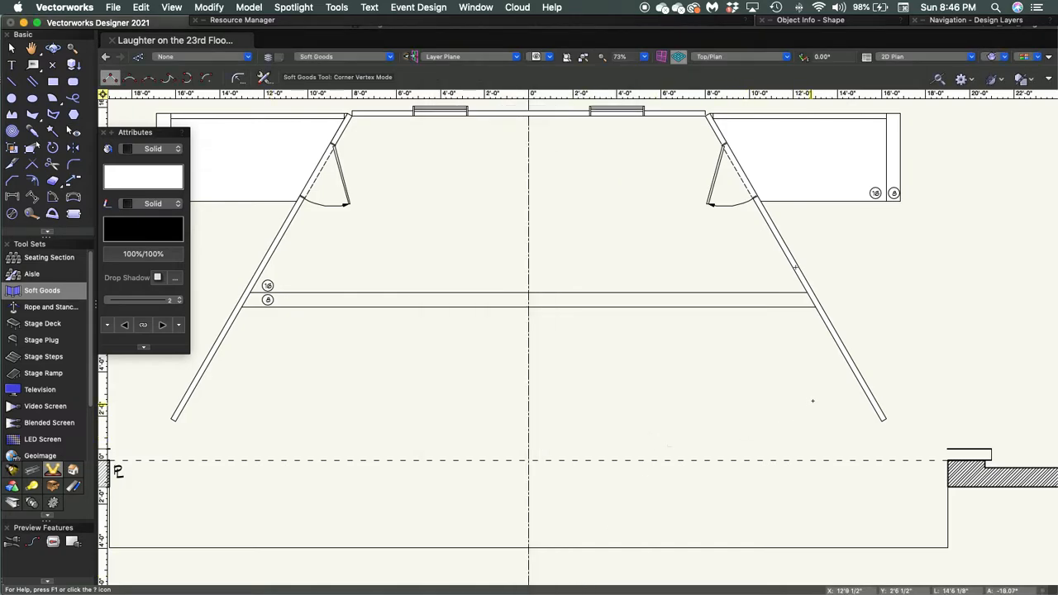
# Draw a 10' horizontal curtain outward from the downstage end of the right-hand angled wall, level with the #1 Legs line set
pyautogui.moveTo(929, 428); pyautogui.dragTo(525, 405, button='middle')
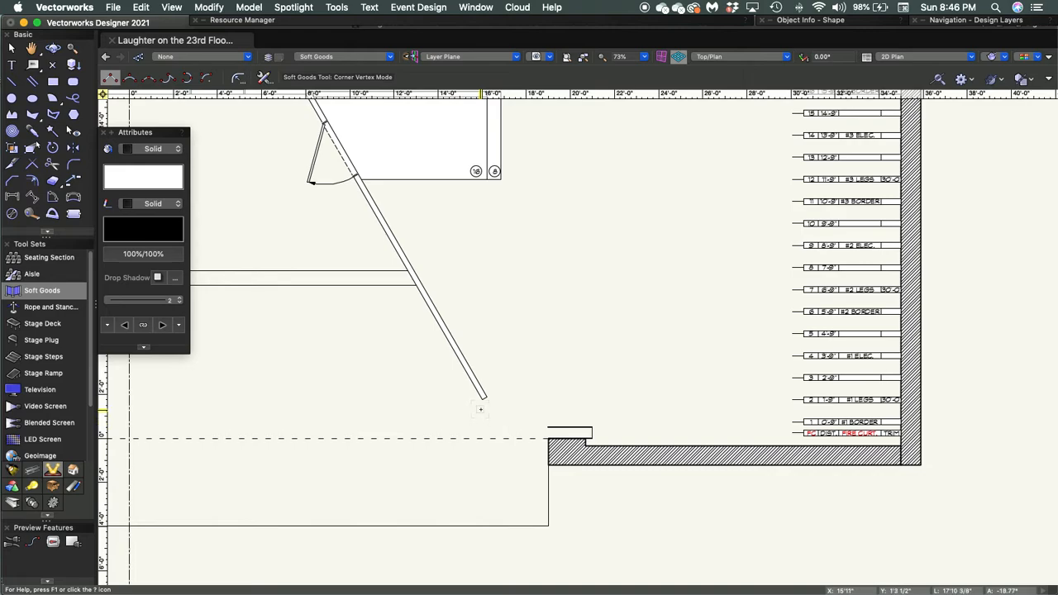
pyautogui.click(482, 400)
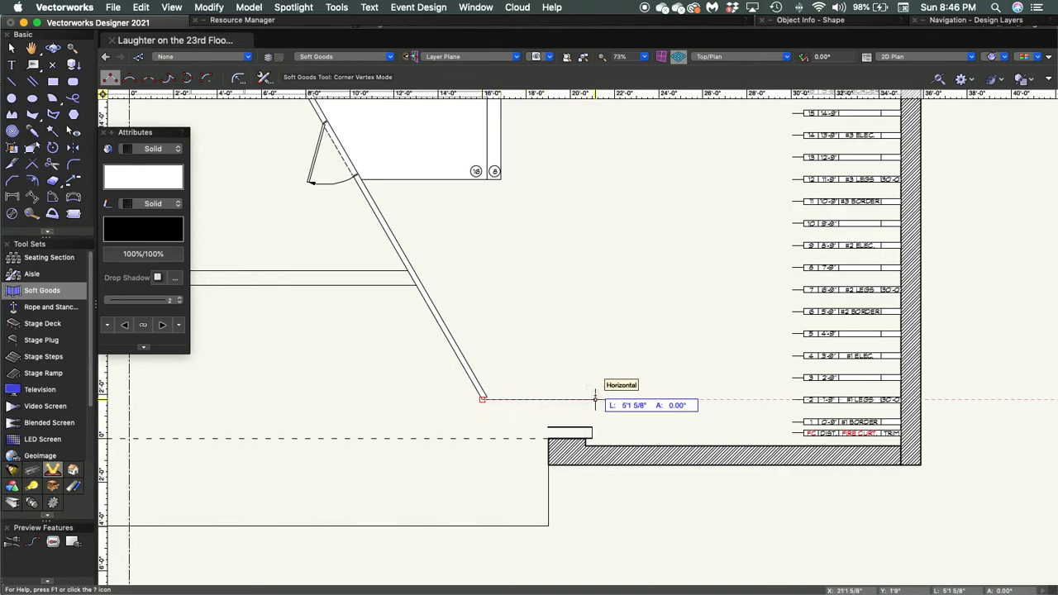
pyautogui.press('Tab')
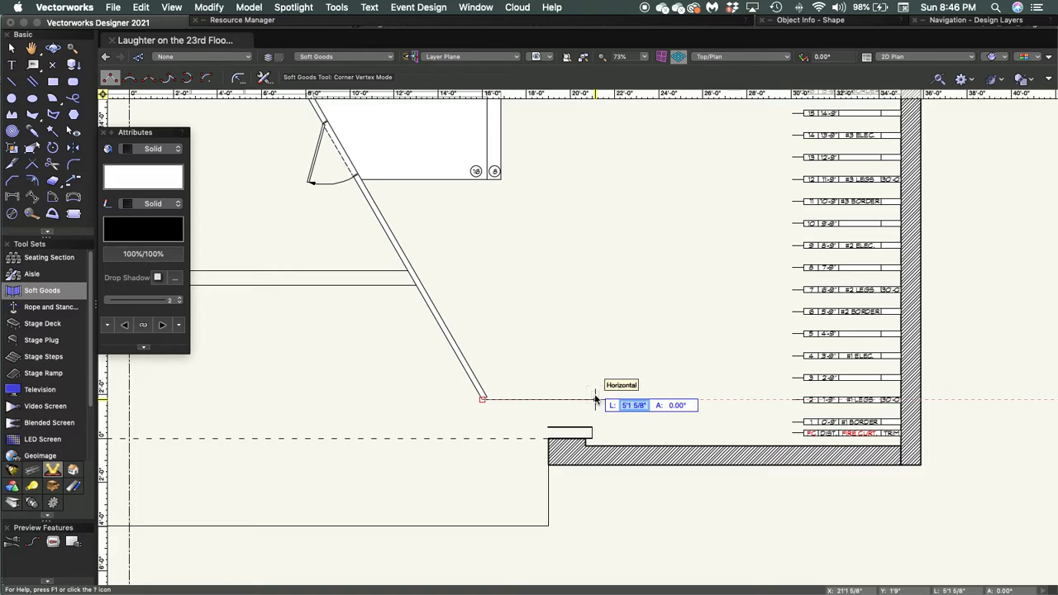
pyautogui.write('10')
pyautogui.press('Return')
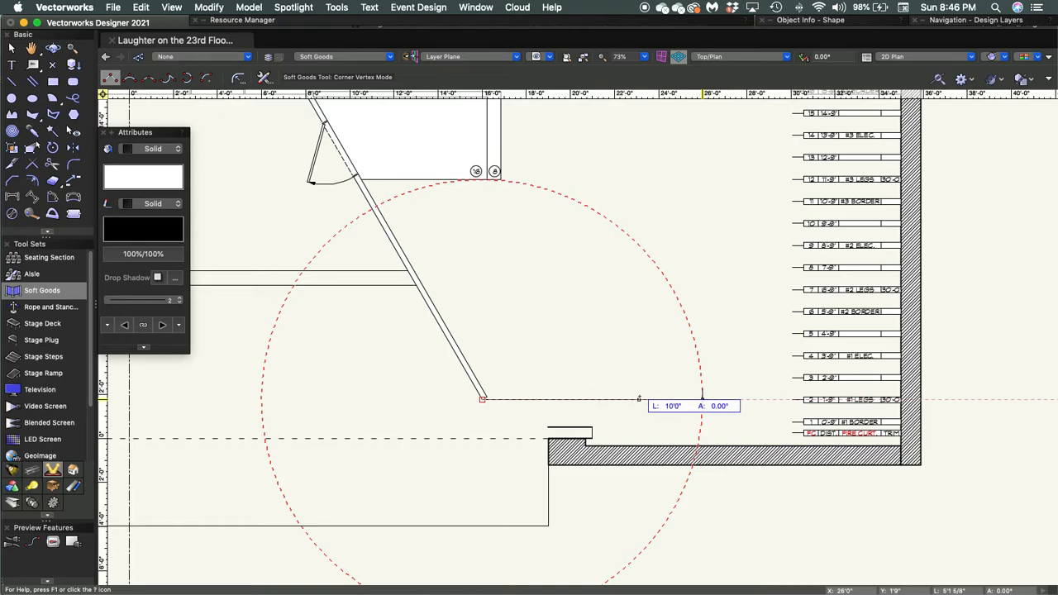
pyautogui.click(702, 399)
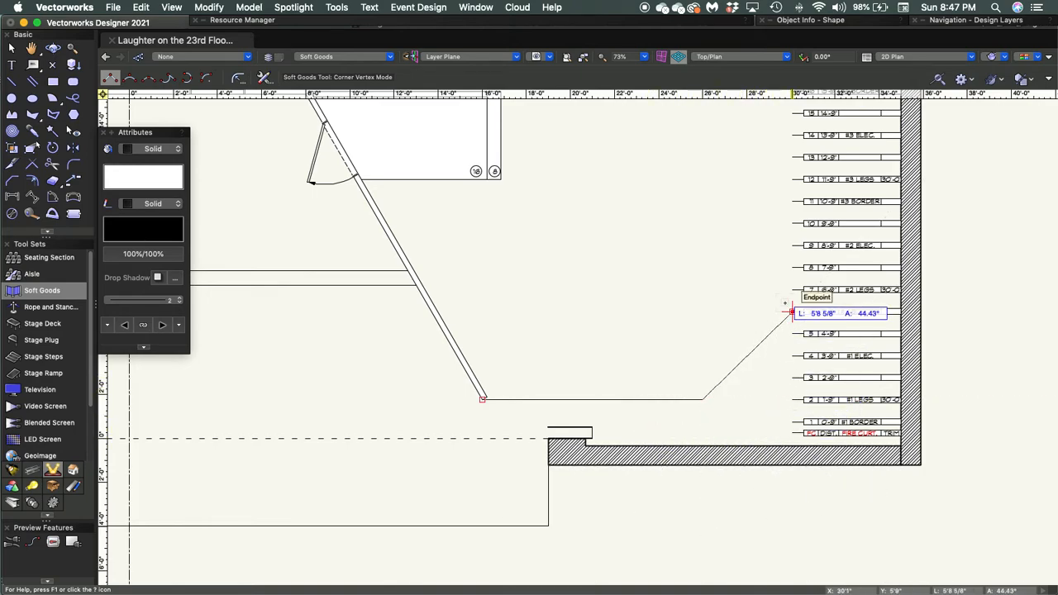
pyautogui.doubleClick(703, 400)
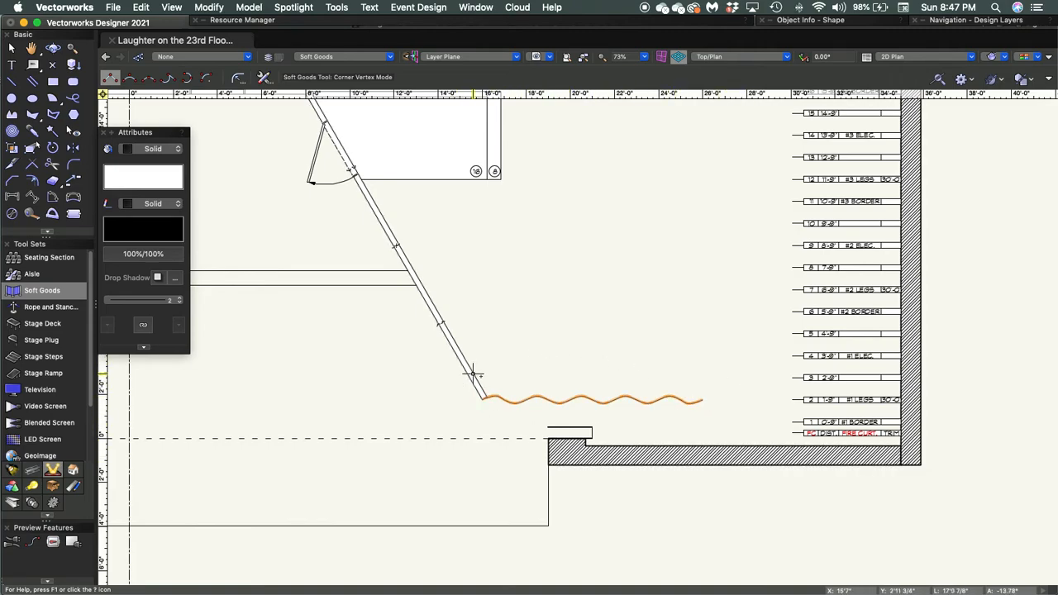
pyautogui.press('x')
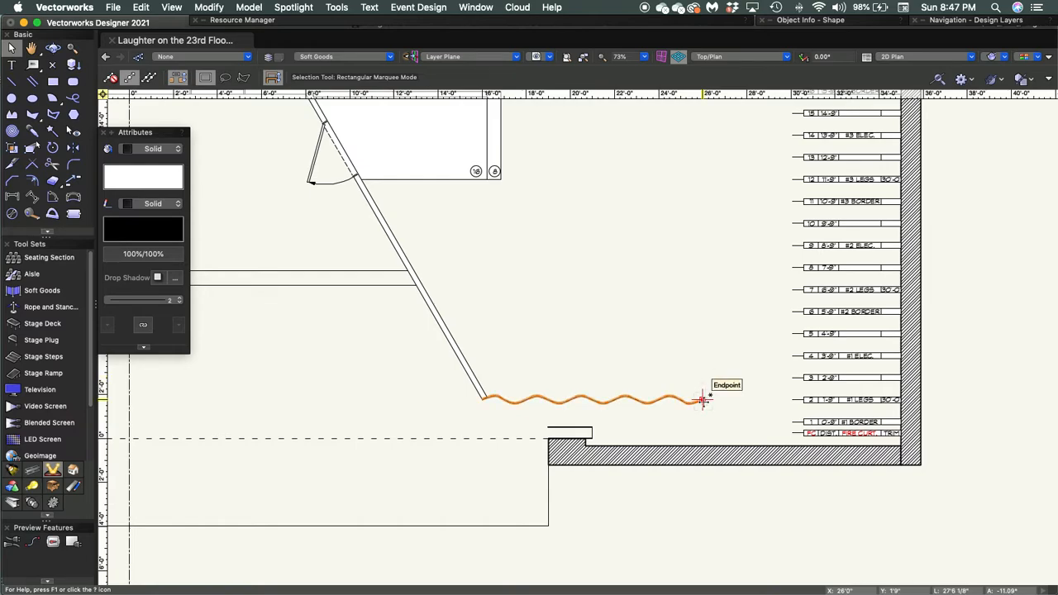
# Duplicate the curtain onto the #2 Legs line set and slide the copy horizontally until its onstage end meets the angled wall
pyautogui.moveTo(704, 402); pyautogui.dragTo(728, 329)
pyautogui.moveTo(726, 333); pyautogui.dragTo(790, 290)
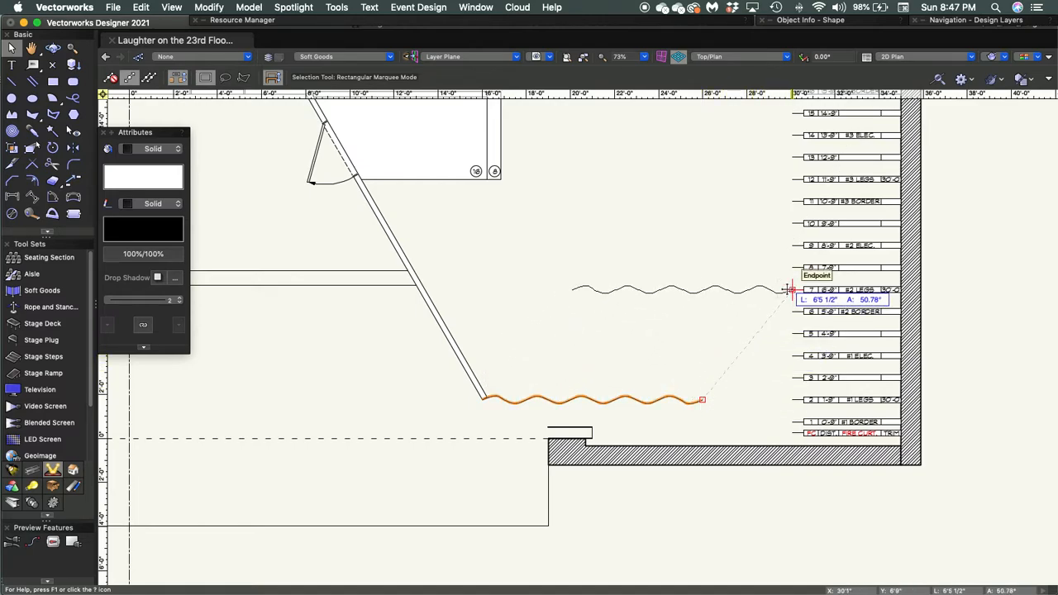
pyautogui.moveTo(789, 289); pyautogui.dragTo(701, 287)
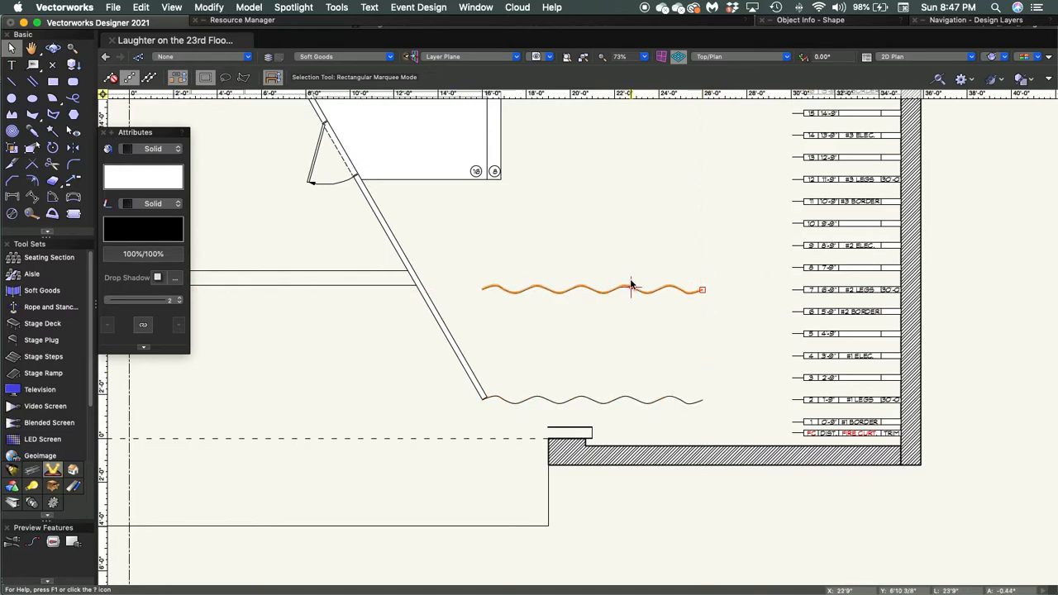
pyautogui.click(610, 339)
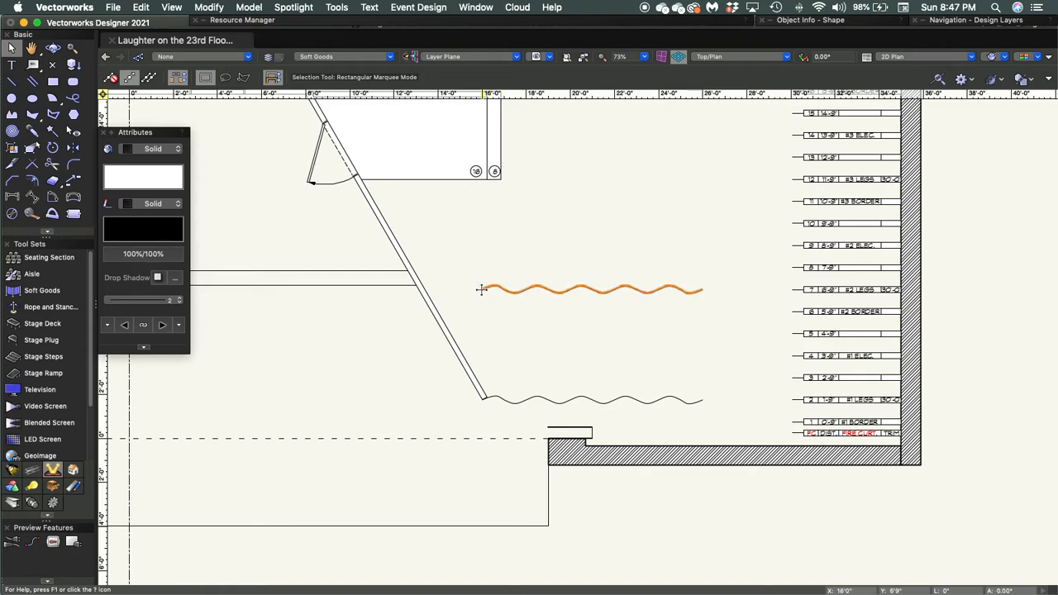
pyautogui.moveTo(481, 289); pyautogui.dragTo(425, 289)
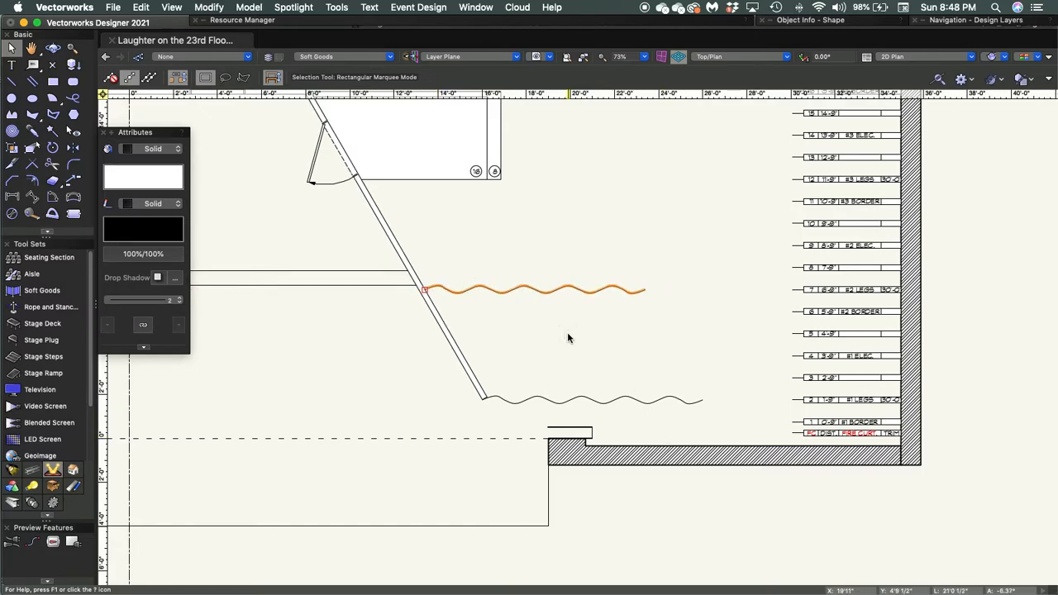
# Copy the second leg onto the #3 Legs line set and shift it horizontally so its onstage end meets the angled wall
pyautogui.scroll(5, 608, 322)
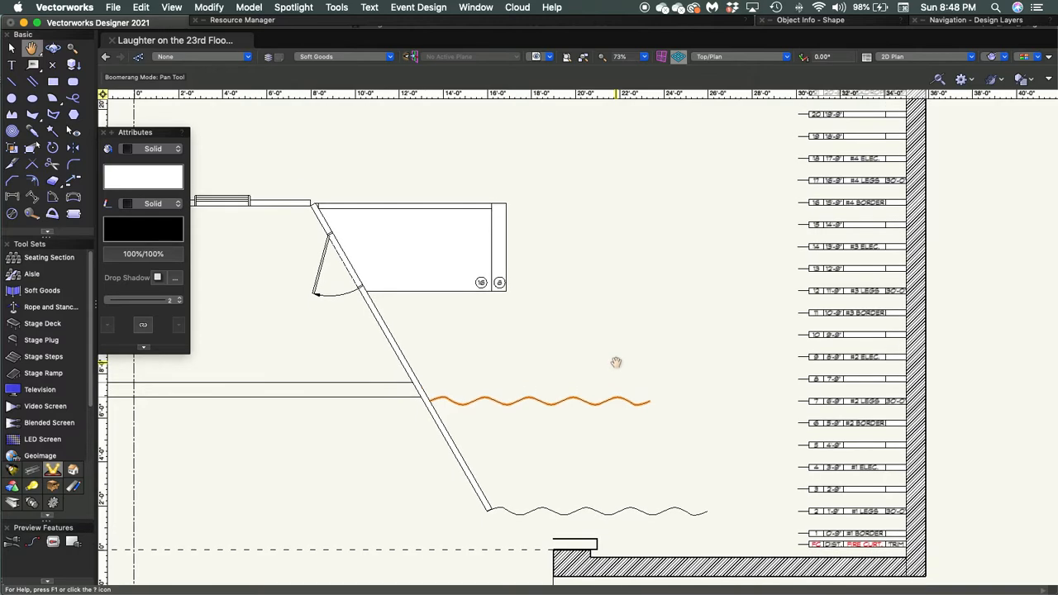
pyautogui.press('super+d')
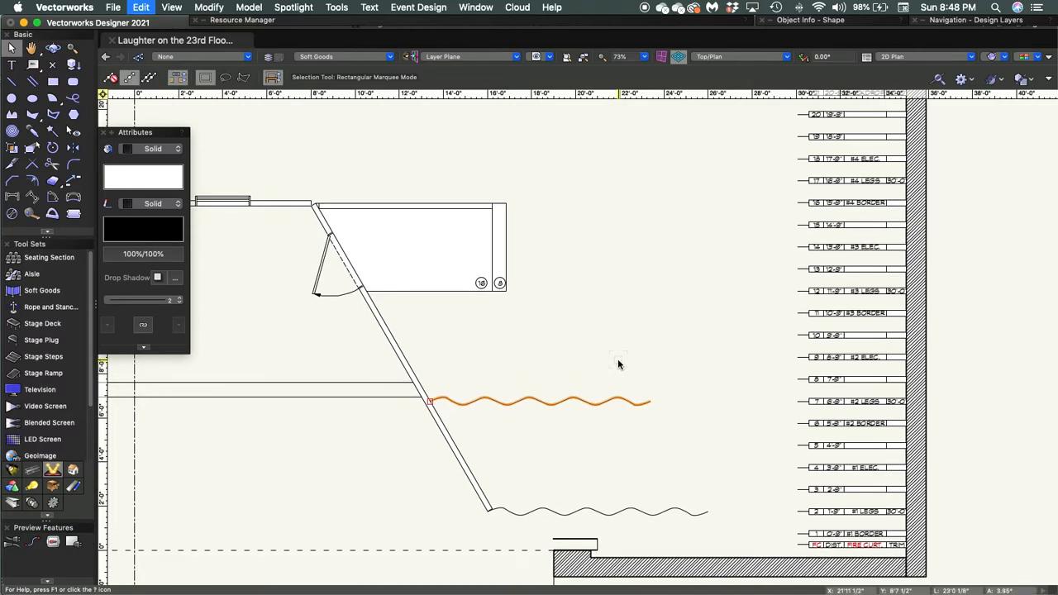
pyautogui.moveTo(652, 402); pyautogui.dragTo(646, 289)
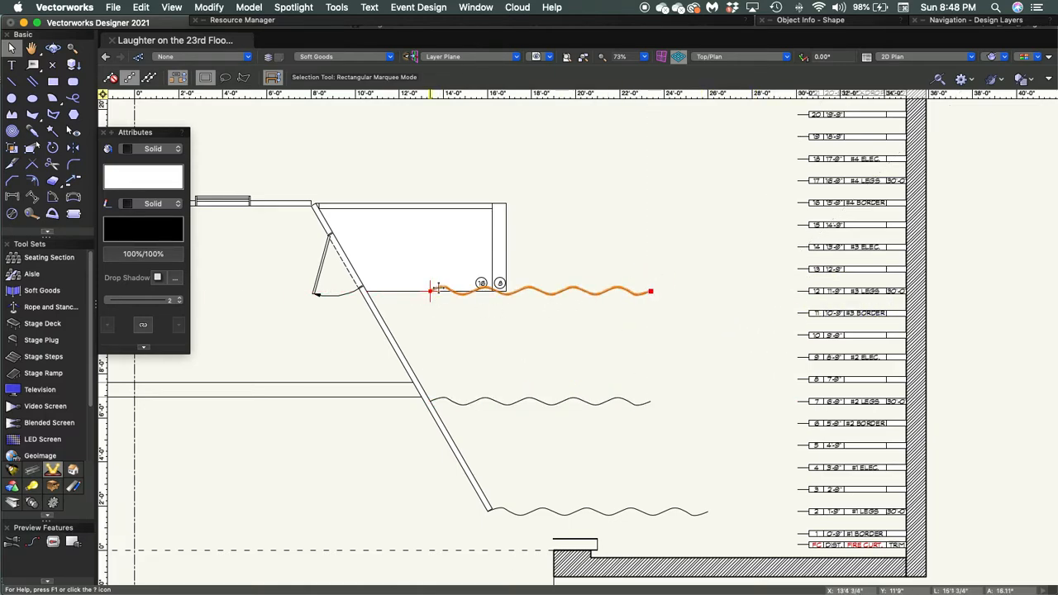
pyautogui.moveTo(429, 291); pyautogui.dragTo(367, 292)
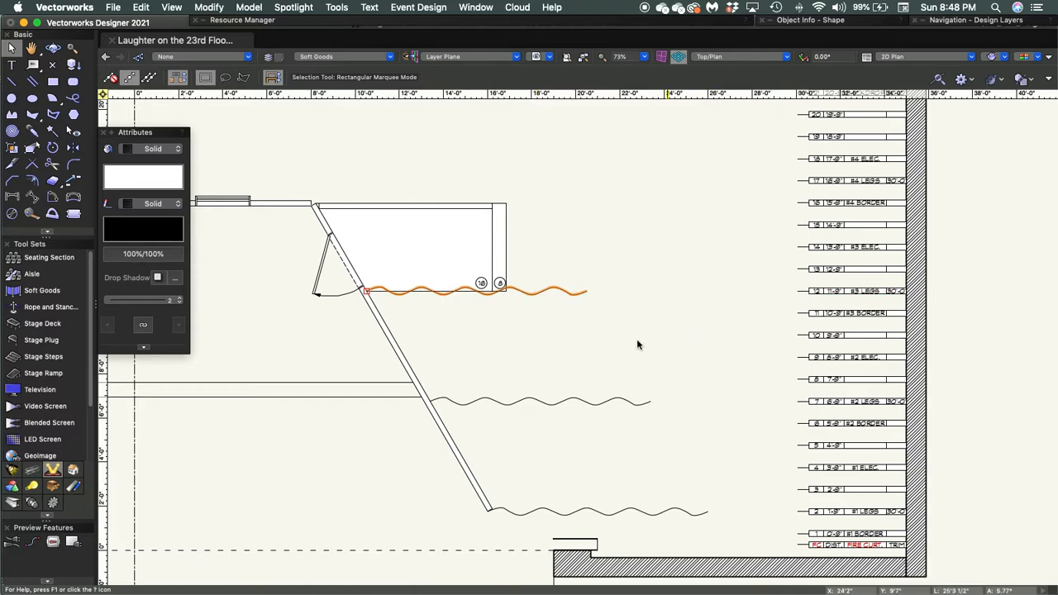
# Copy the most downstage leg straight upstage onto the #4 Legs line set
pyautogui.click(686, 512)
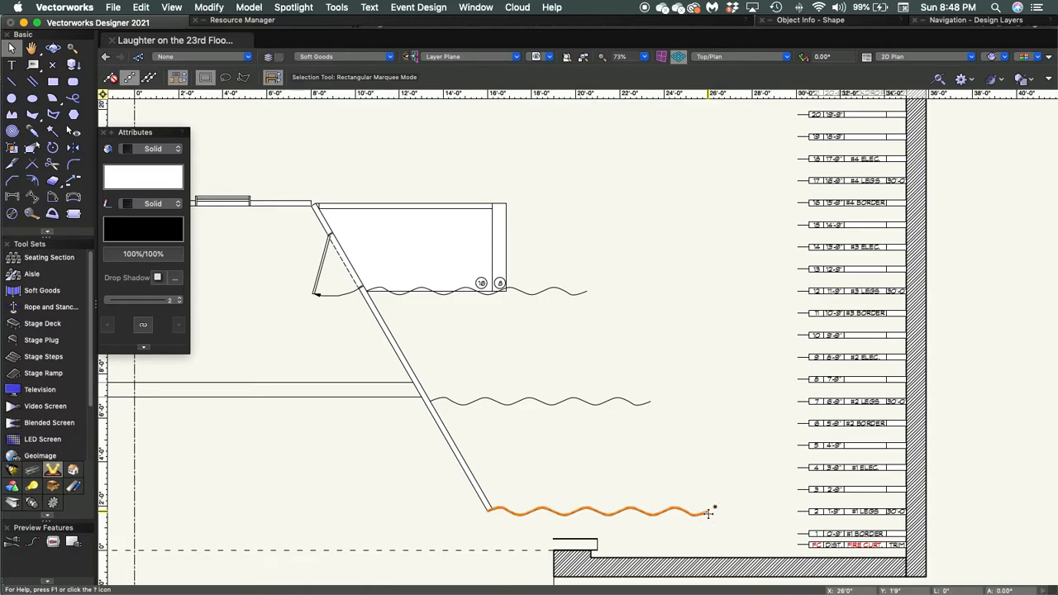
pyautogui.moveTo(708, 513); pyautogui.dragTo(692, 187)
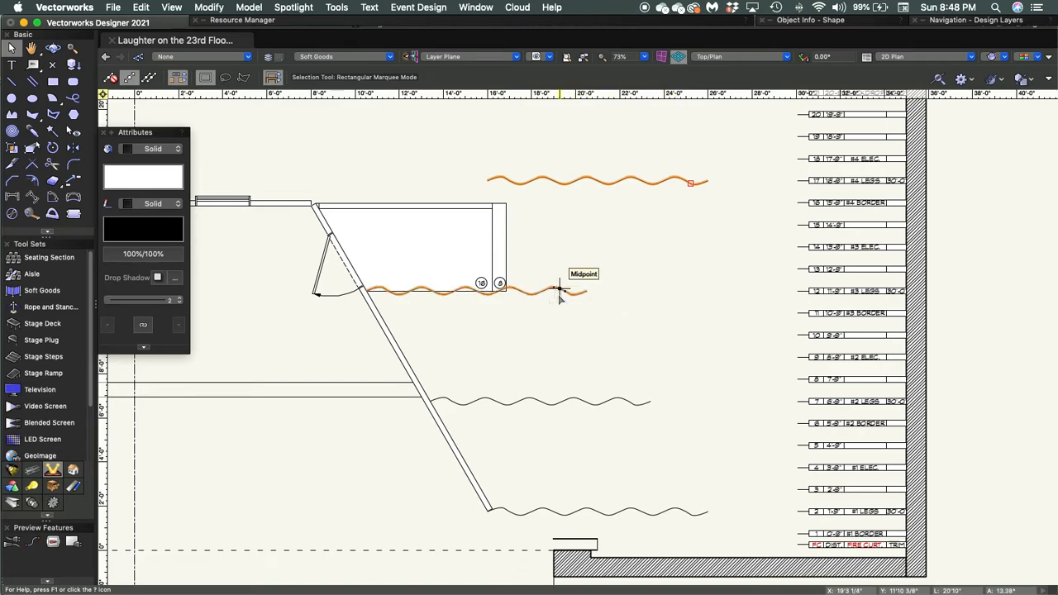
# Mirror a duplicate of all four legs across the stage centerline to the opposite side of the set
pyautogui.keyDown('shift'); pyautogui.click(581, 402); pyautogui.keyUp('shift')
pyautogui.keyDown('shift'); pyautogui.click(619, 513); pyautogui.keyUp('shift')
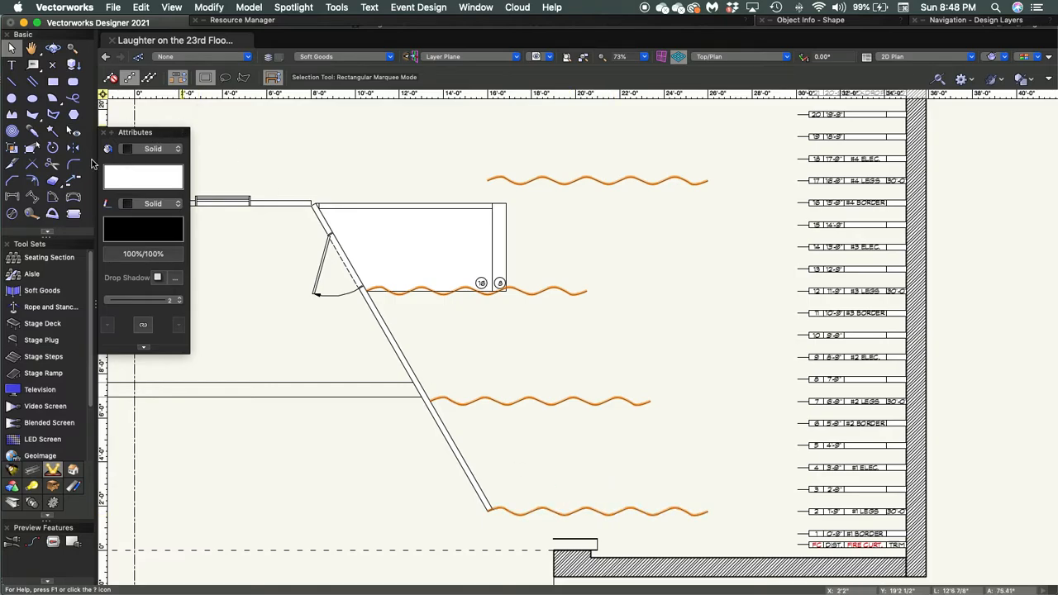
pyautogui.press('space')
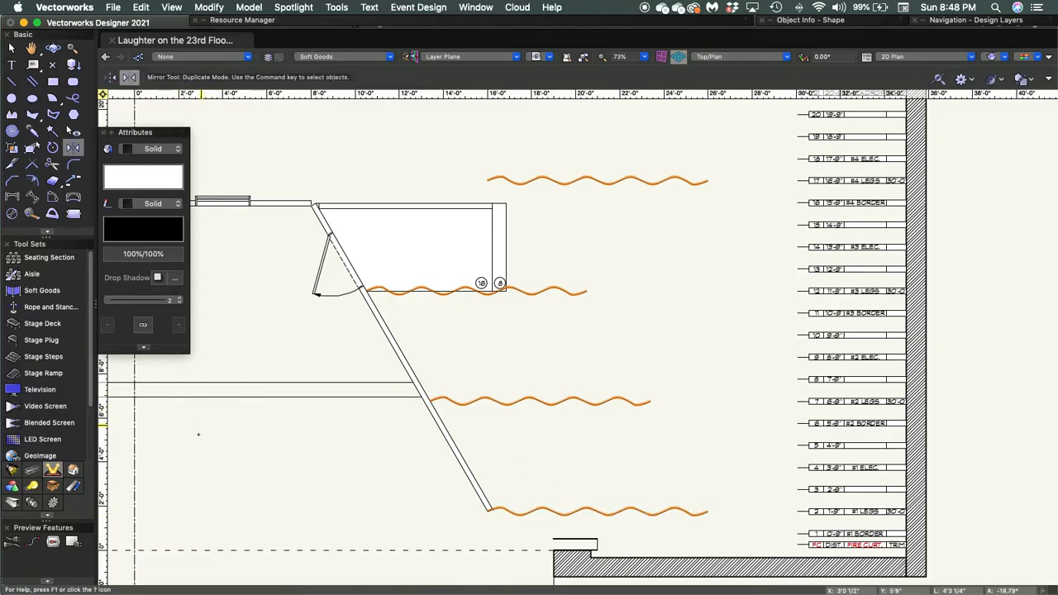
pyautogui.moveTo(215, 447); pyautogui.dragTo(416, 437)
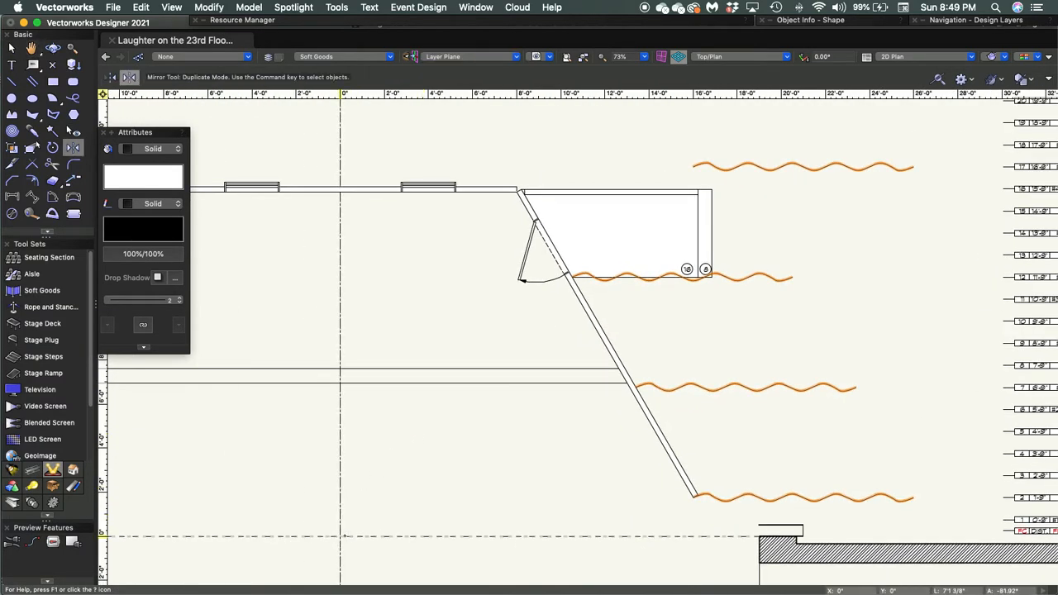
pyautogui.click(340, 536)
pyautogui.click(340, 304)
pyautogui.press('x')
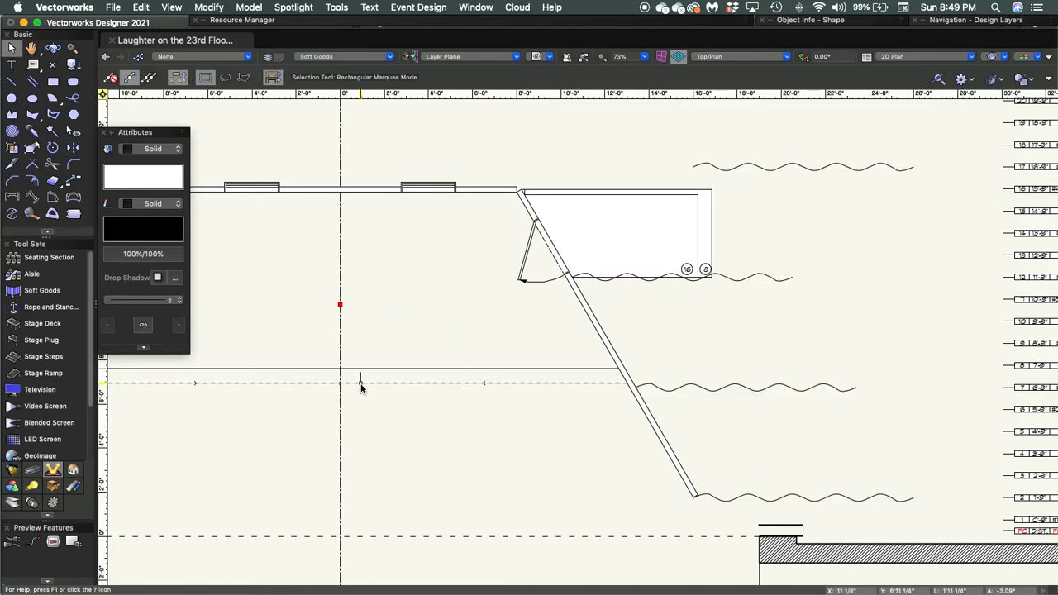
pyautogui.scroll(-1, 358, 389)
pyautogui.scroll(-6, 416, 425)
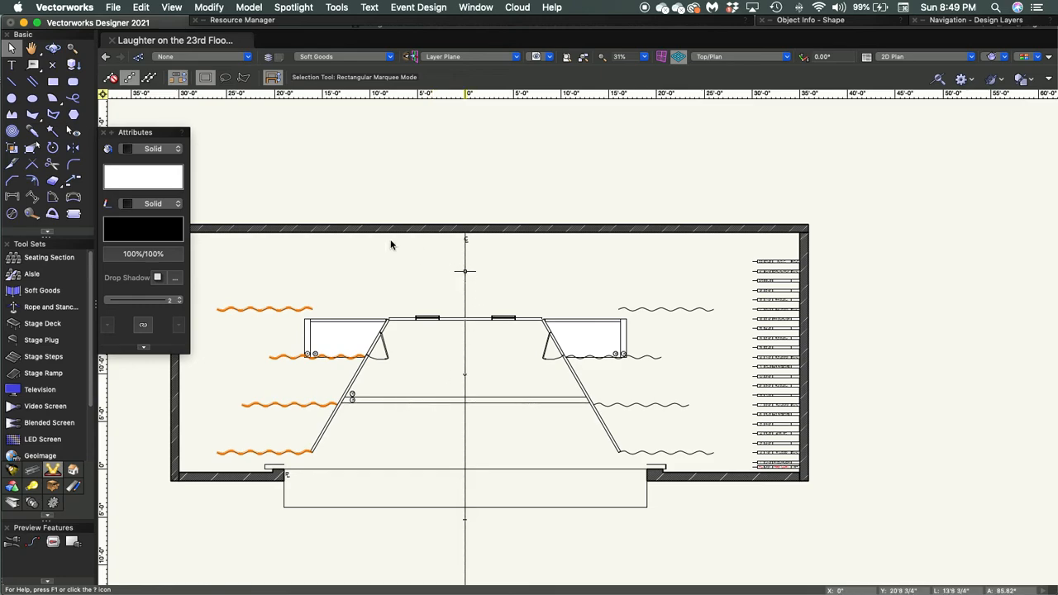
pyautogui.click(208, 376)
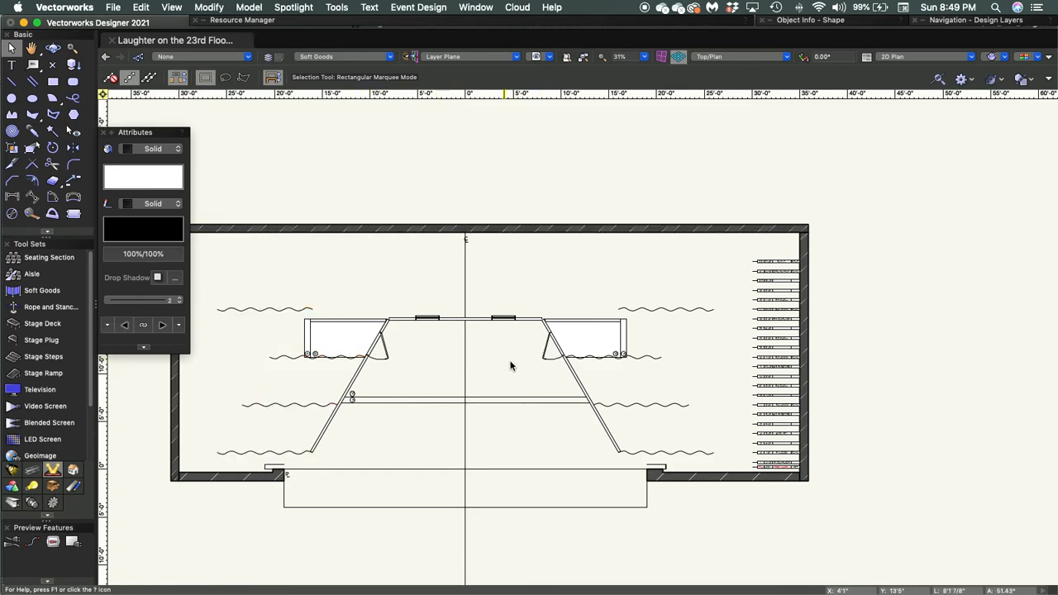
# Group the two most downstage legs, on the #1 Legs line set, into one object
pyautogui.click(682, 451)
pyautogui.keyDown('shift'); pyautogui.click(263, 452); pyautogui.keyUp('shift')
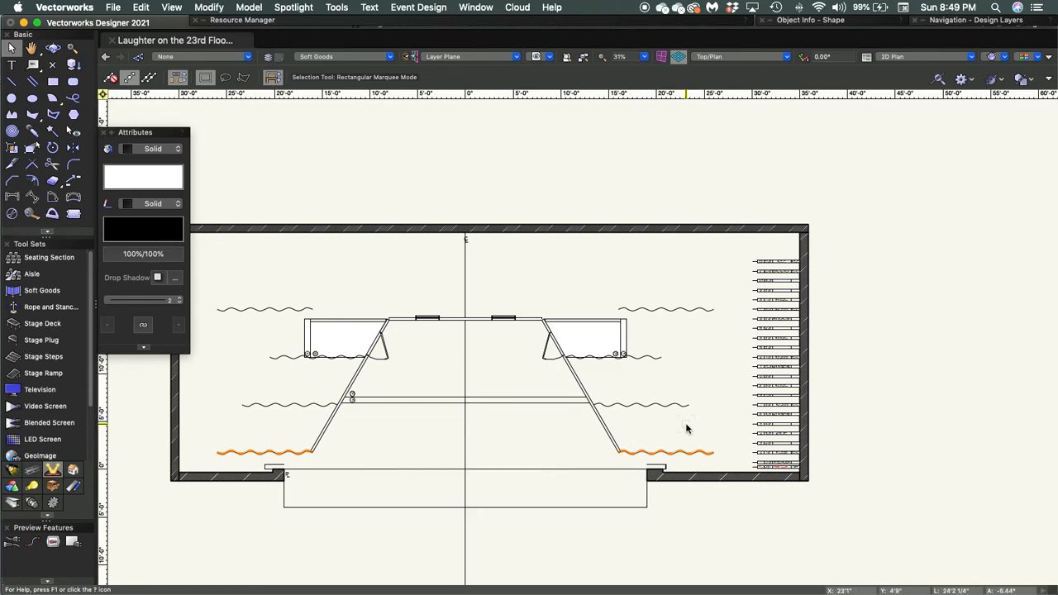
pyautogui.press('super+g')
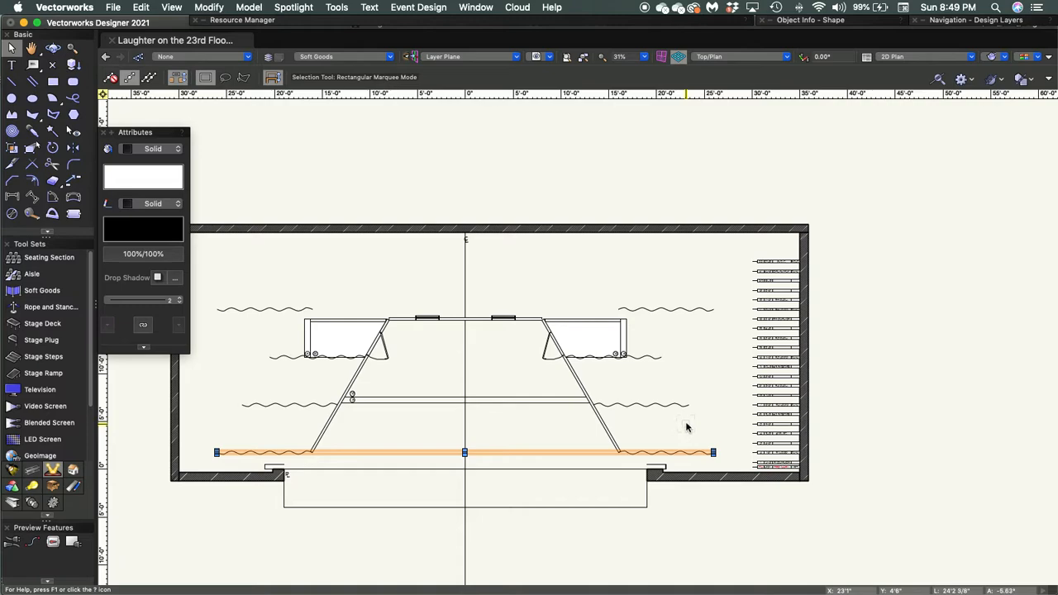
pyautogui.click(682, 426)
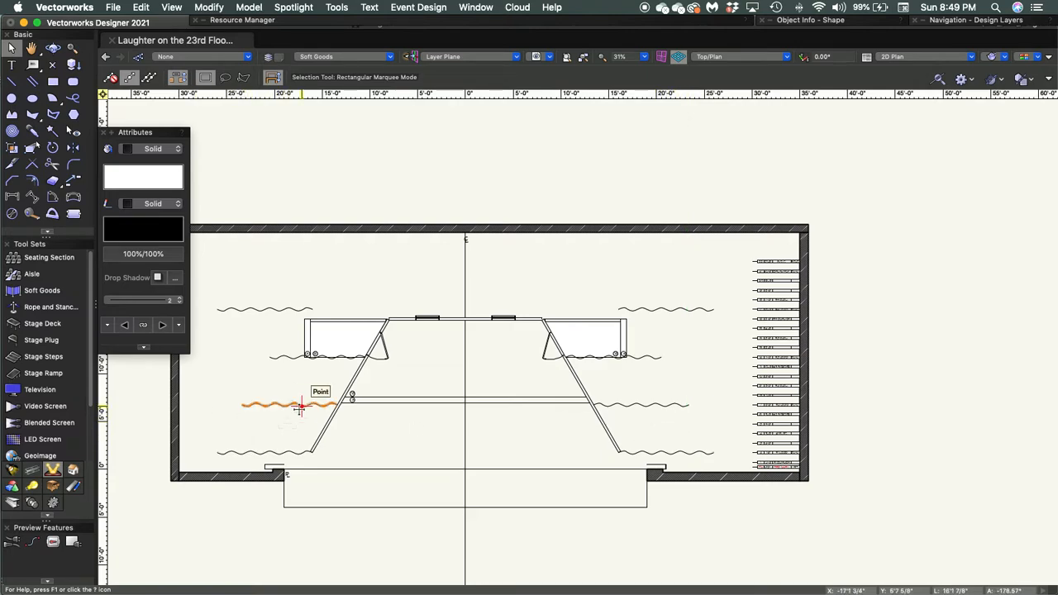
# Group the matching pairs of legs on the #2, #3 and #4 Legs line sets, each pair as its own group
pyautogui.click(647, 404)
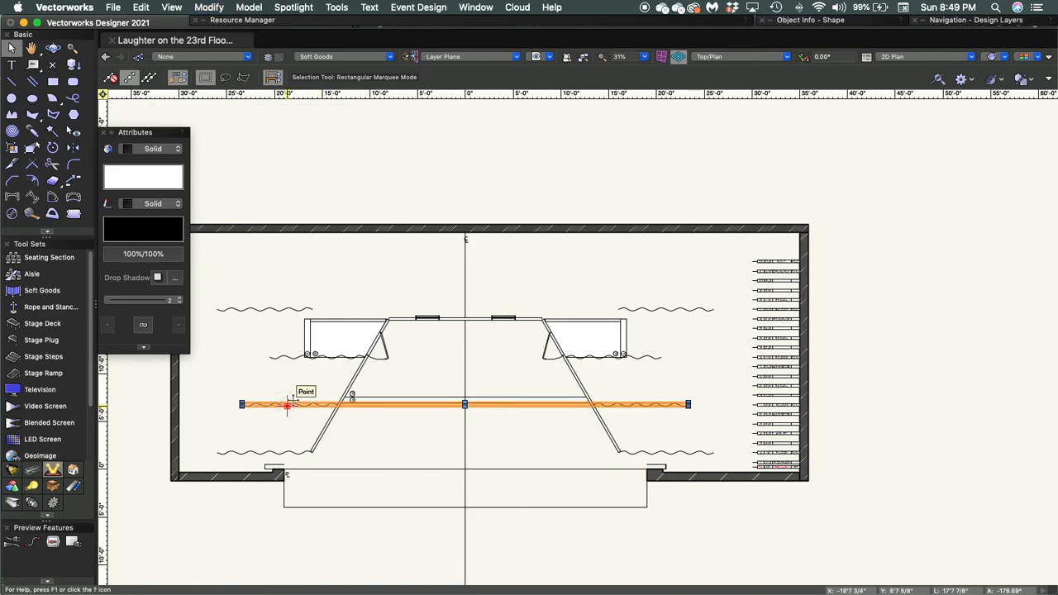
pyautogui.click(661, 357)
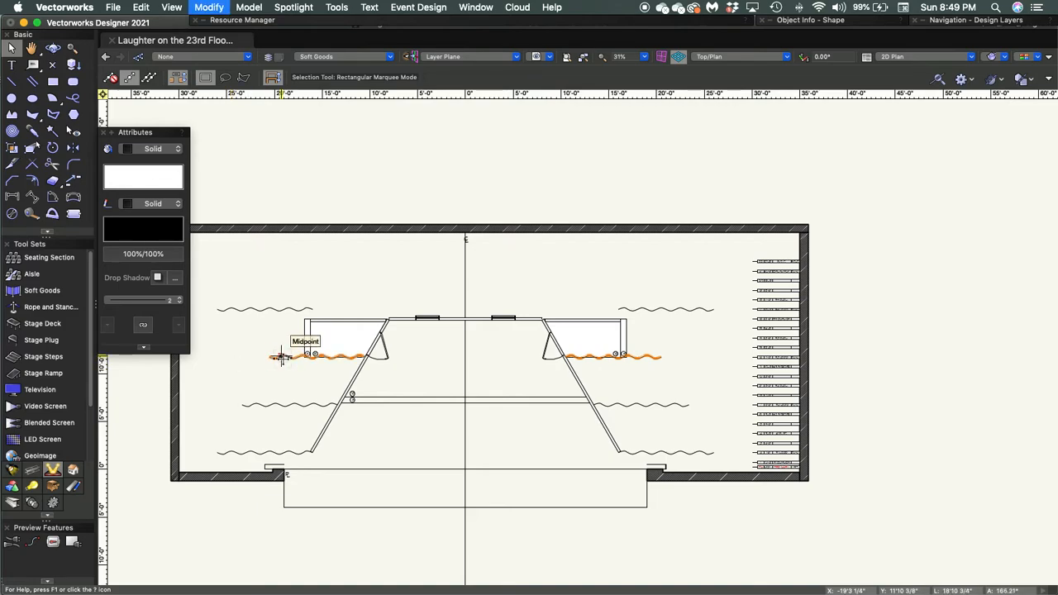
pyautogui.click(282, 357)
pyautogui.click(686, 313)
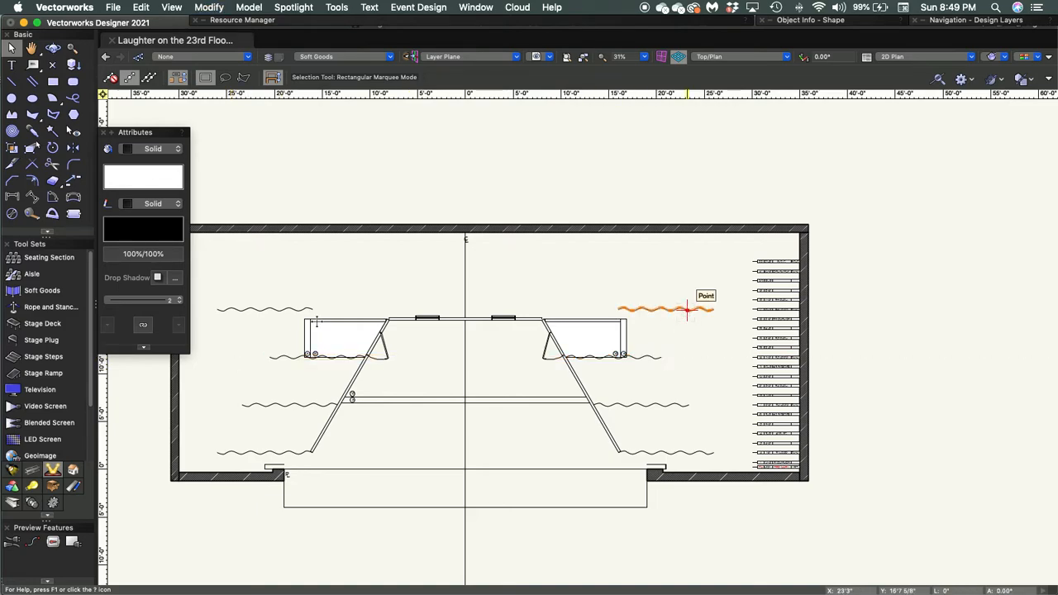
pyautogui.click(243, 309)
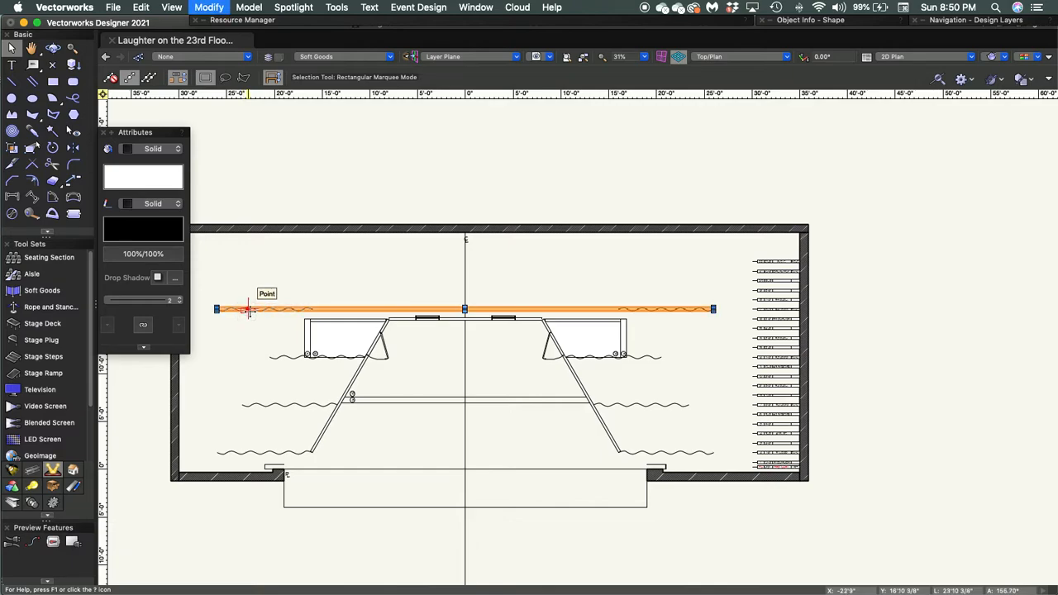
pyautogui.click(342, 264)
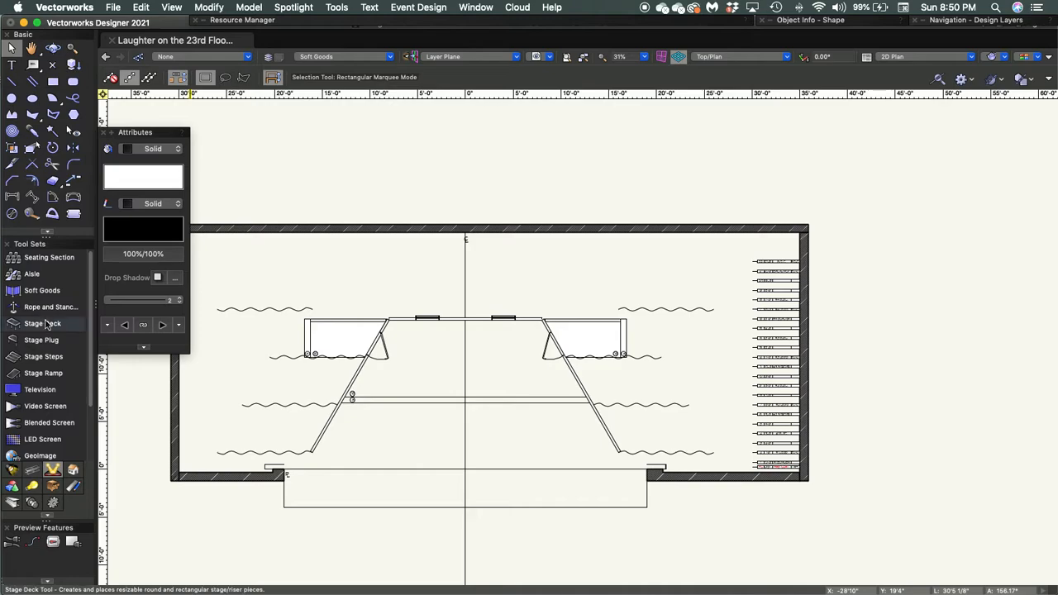
# Set the Soft Goods tool's function to Border in its object properties
pyautogui.click(43, 296)
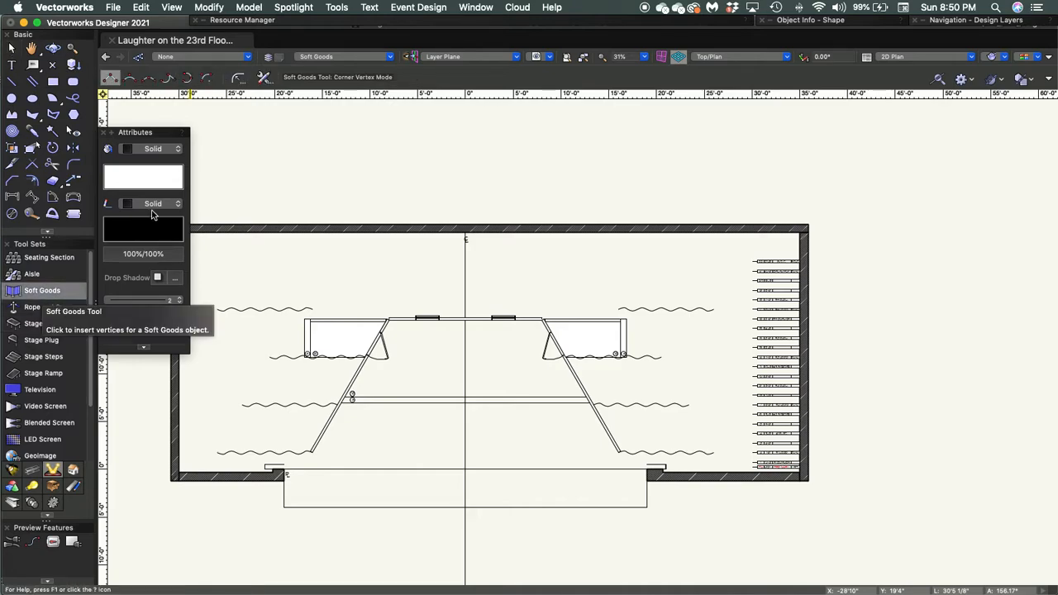
pyautogui.click(263, 79)
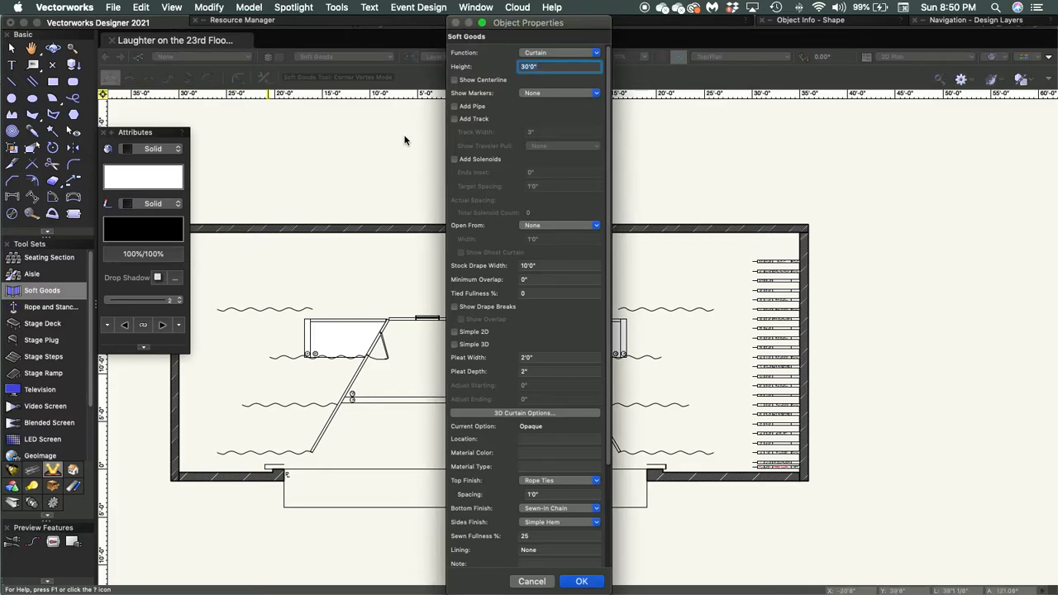
pyautogui.click(580, 53)
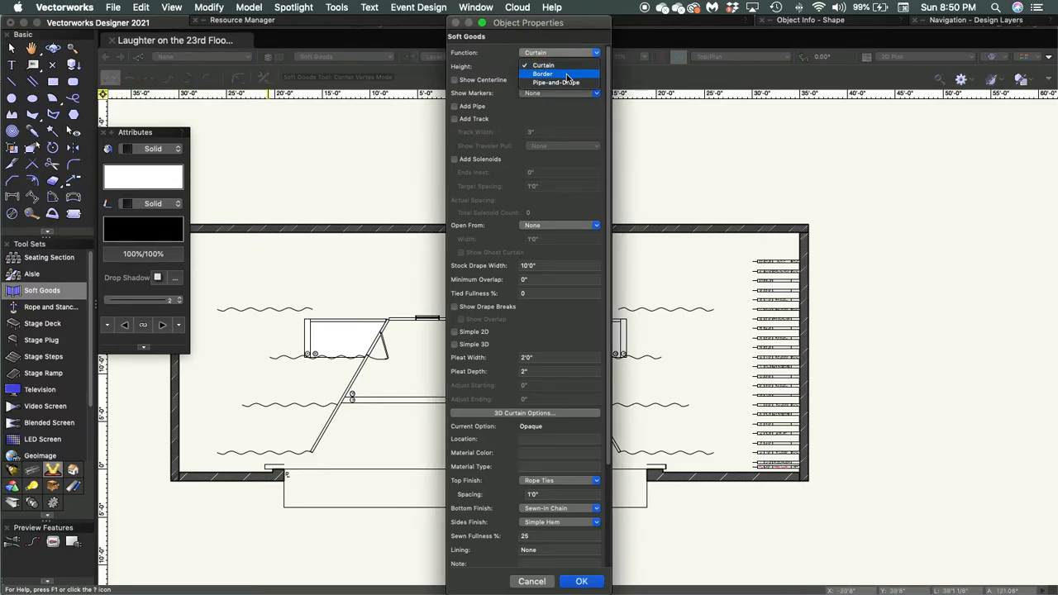
pyautogui.click(567, 74)
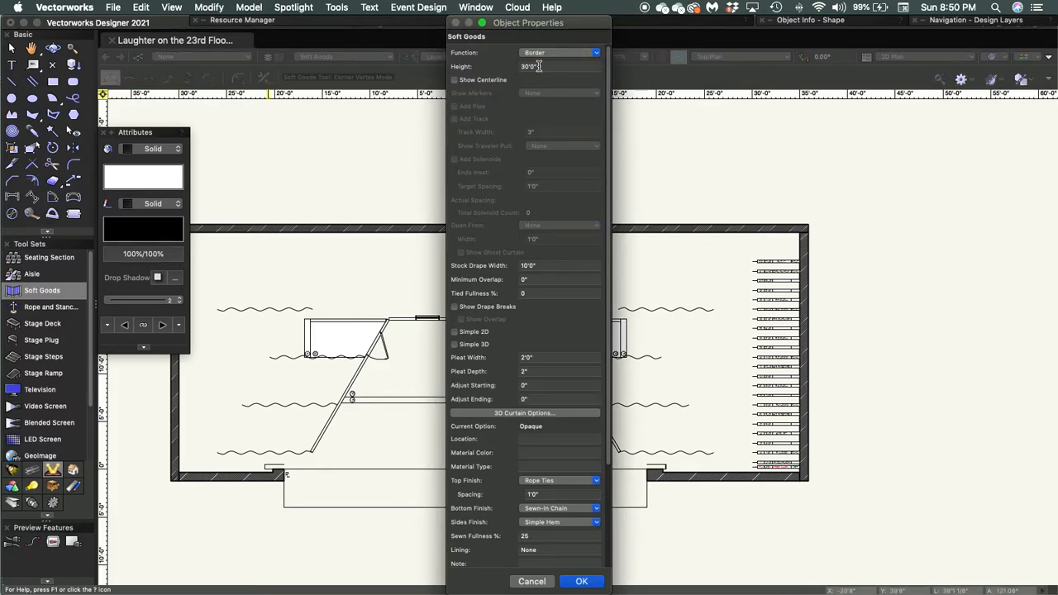
pyautogui.click(542, 66)
pyautogui.press('Return')
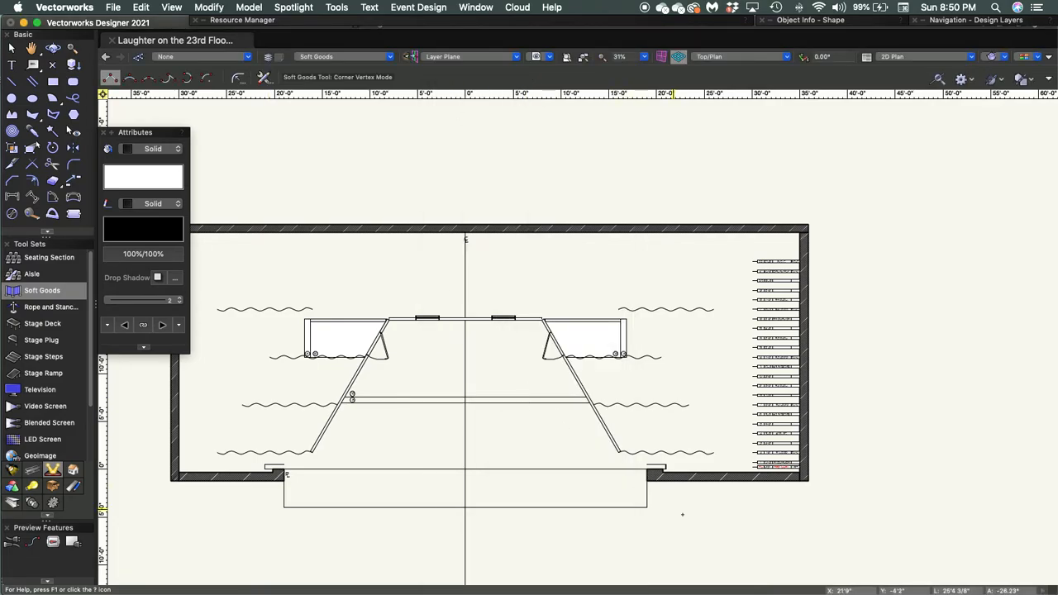
# Draw a 55' horizontal border starting at the stage centerline, level with the #1 Border line set
pyautogui.scroll(2, 699, 510)
pyautogui.scroll(2, 704, 498)
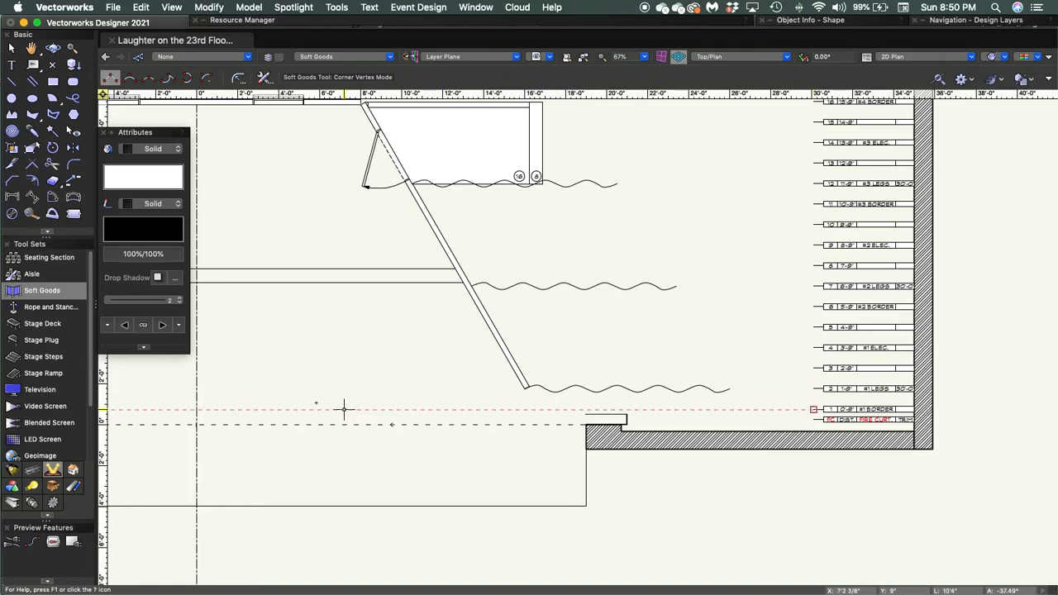
pyautogui.click(197, 409)
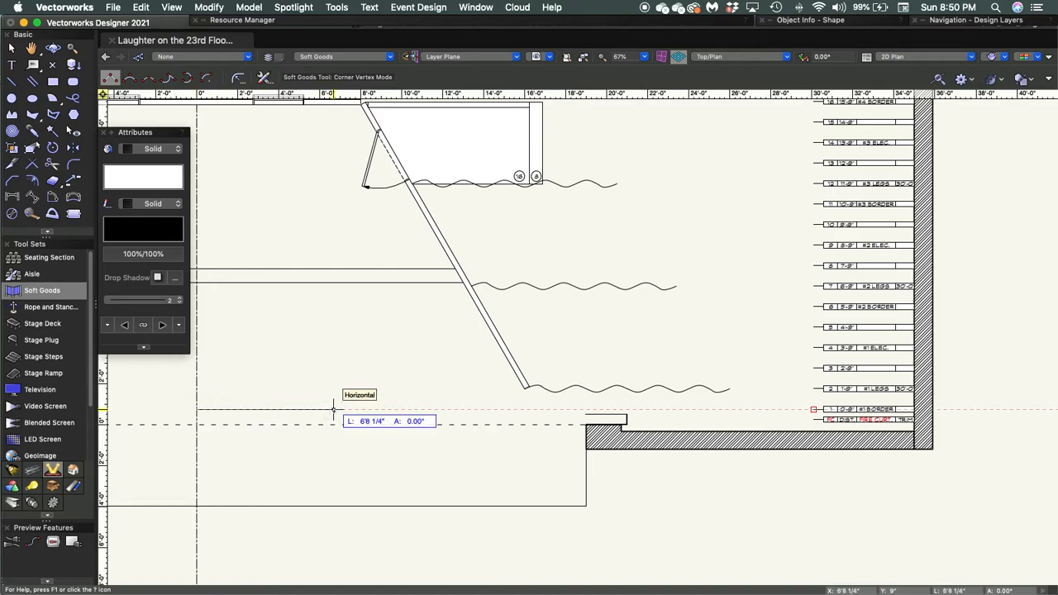
pyautogui.press('Tab')
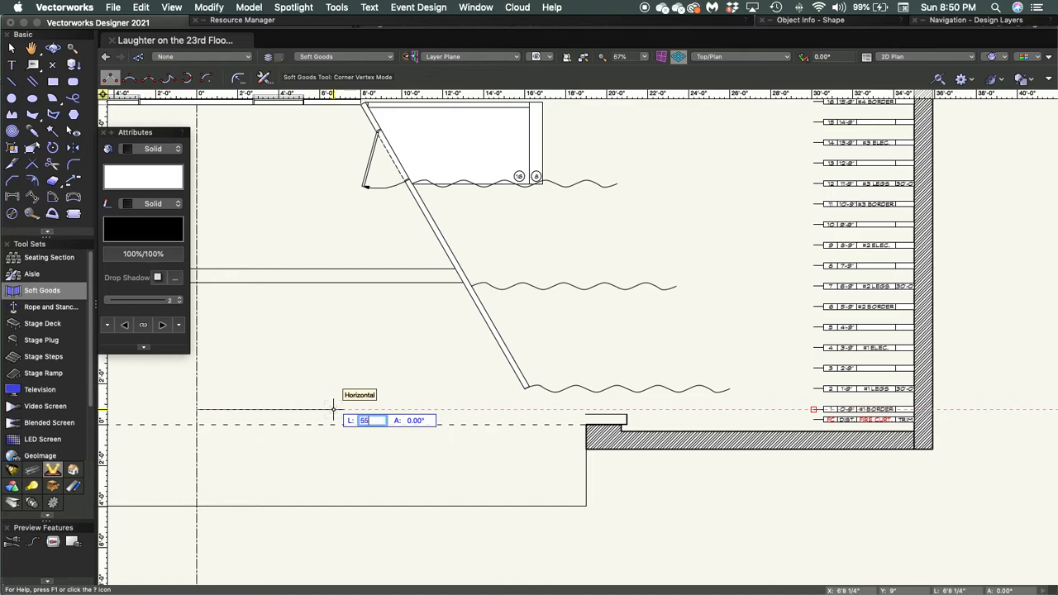
pyautogui.write("55'")
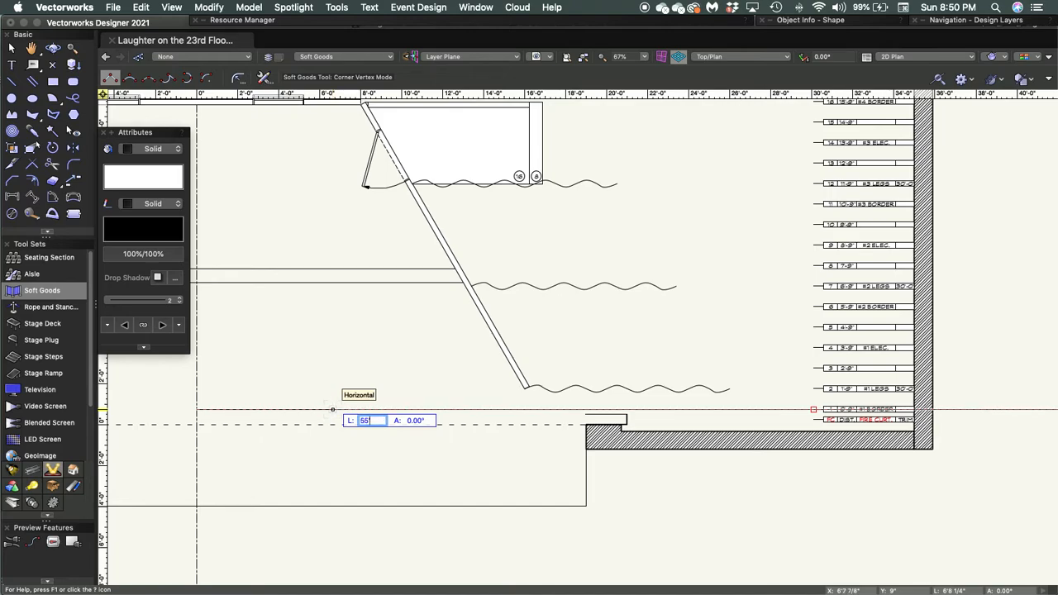
pyautogui.press('Return')
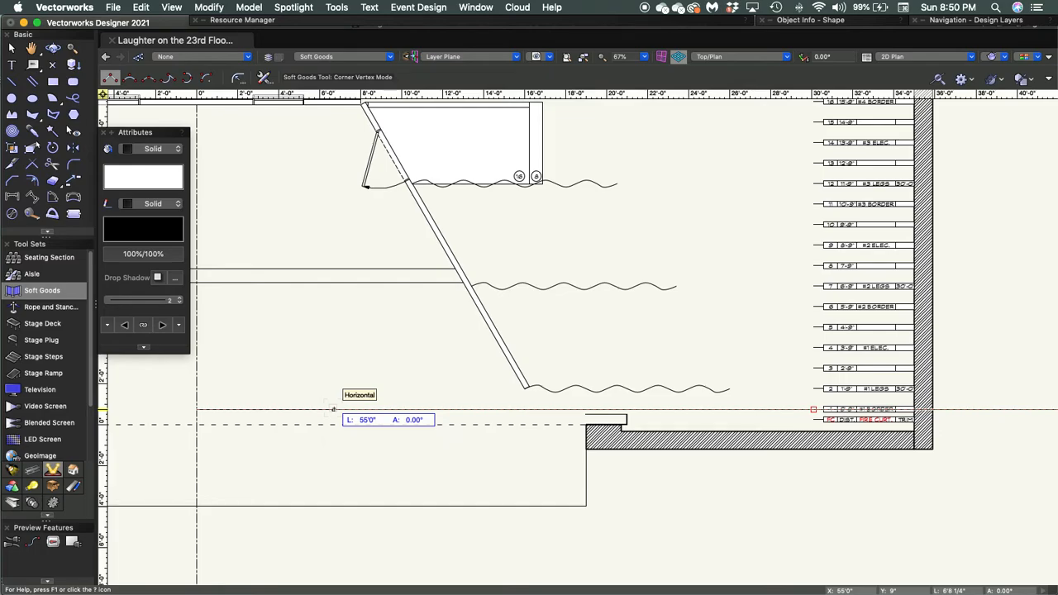
pyautogui.scroll(-3, 334, 409)
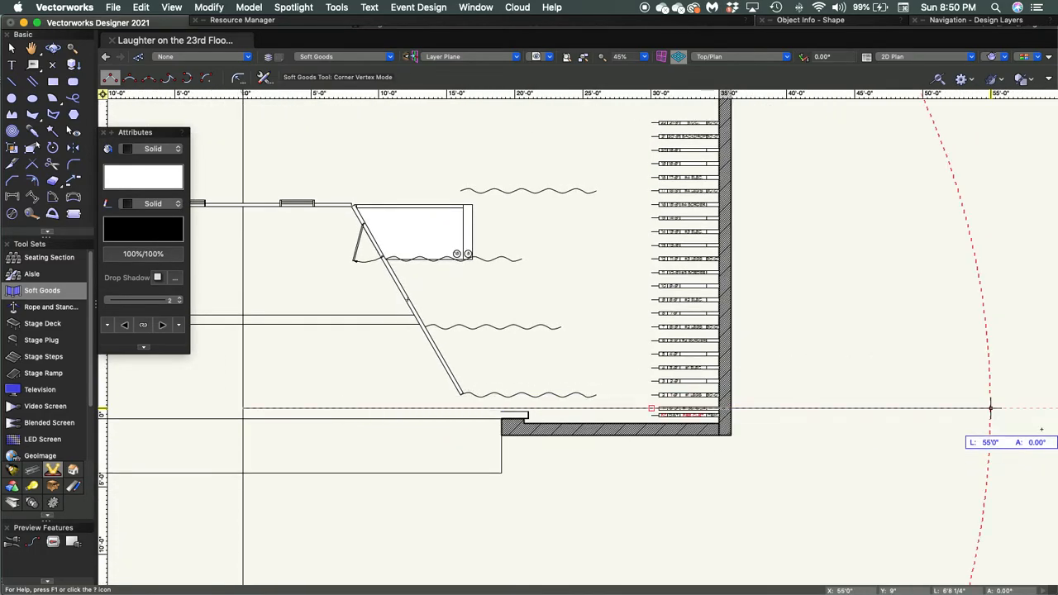
pyautogui.doubleClick(991, 407)
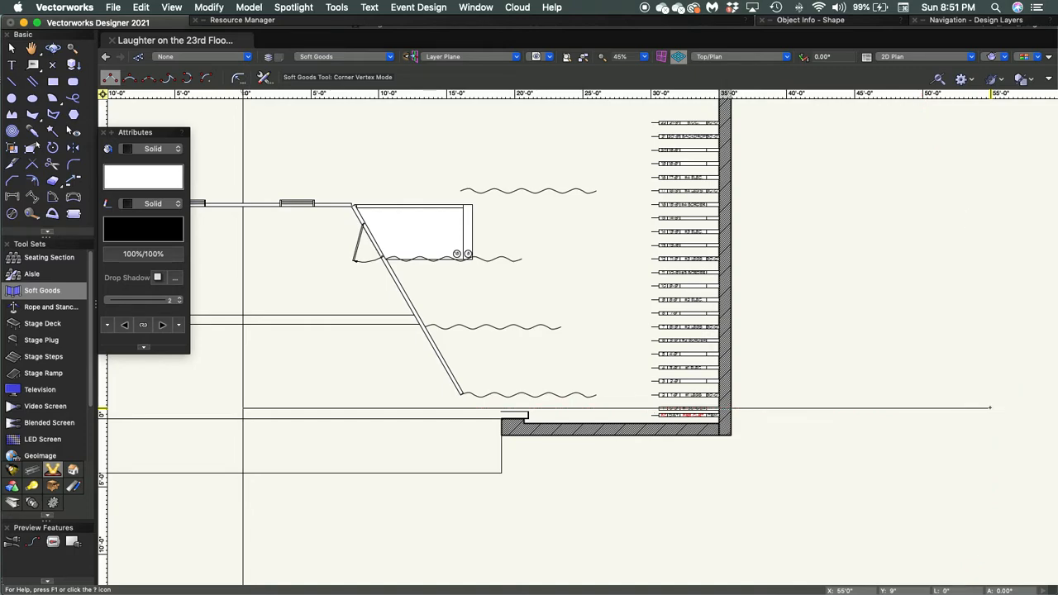
pyautogui.click(991, 408)
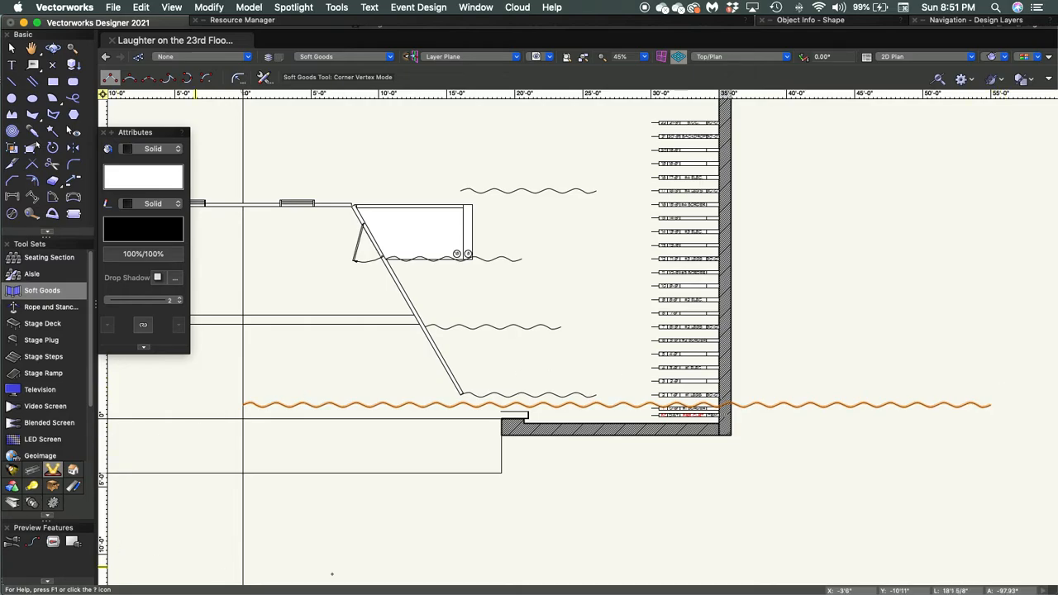
# Move the new border horizontally with an X offset of -27'6" to center it on the stage centerline
pyautogui.press('F11')
pyautogui.press('F11')
pyautogui.press('super+m')
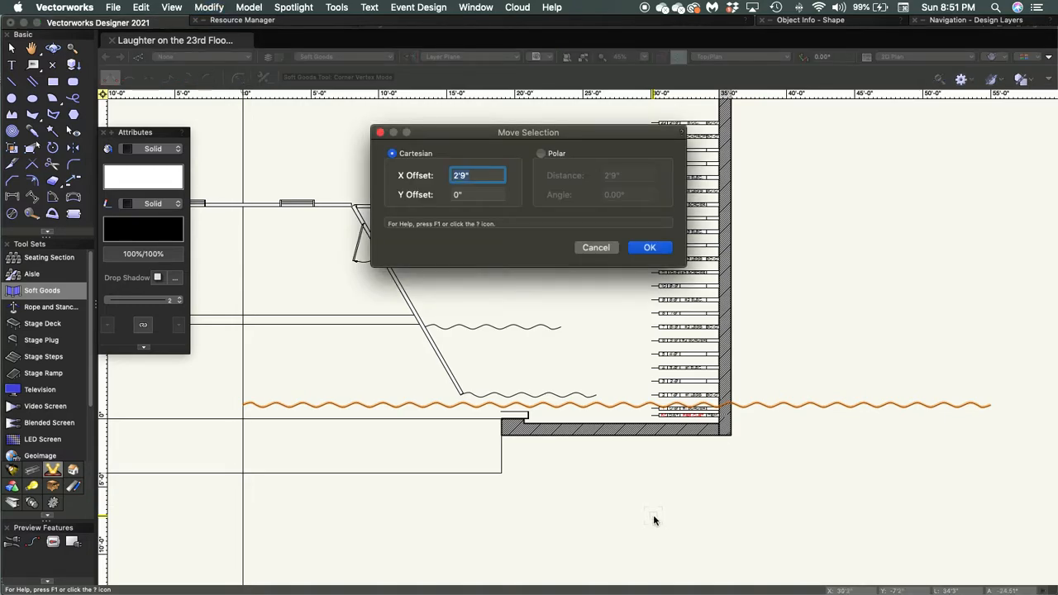
pyautogui.press('BackSpace')
pyautogui.write('-27')
pyautogui.press('Return')
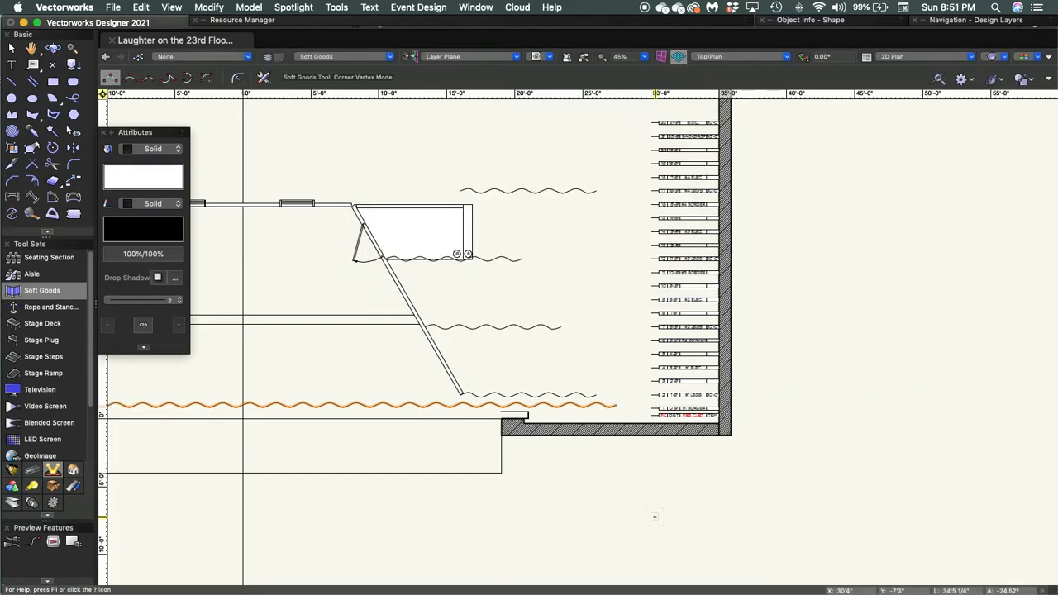
pyautogui.press('x')
pyautogui.moveTo(370, 517); pyautogui.dragTo(611, 480, button='middle')
pyautogui.scroll(-1, 607, 479)
pyautogui.click(606, 480)
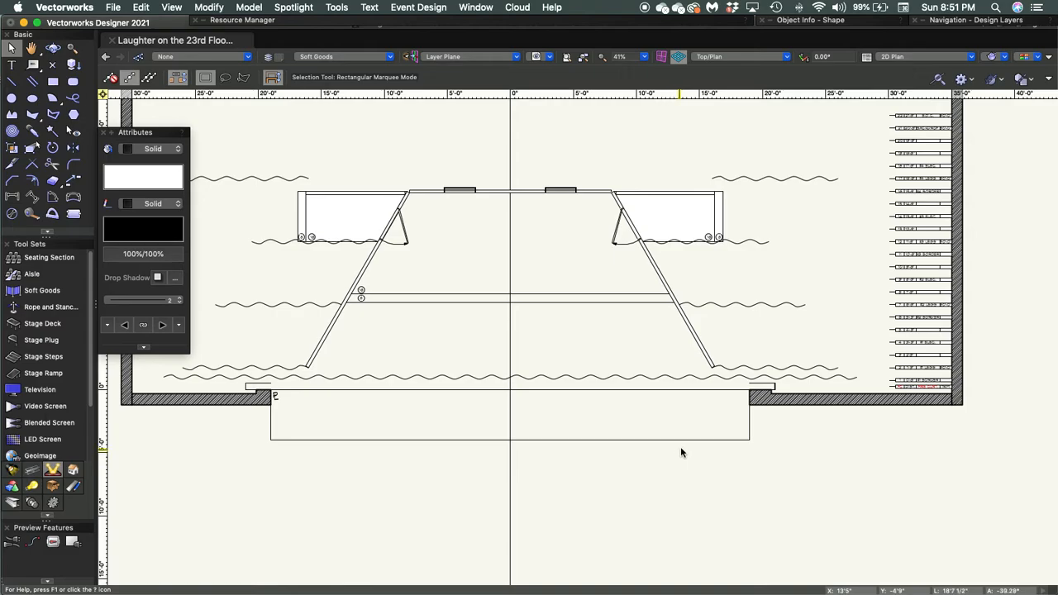
# Copy the border straight upstage onto the #2 Border, #3 Border and #4 Border line sets
pyautogui.scroll(5, 868, 439)
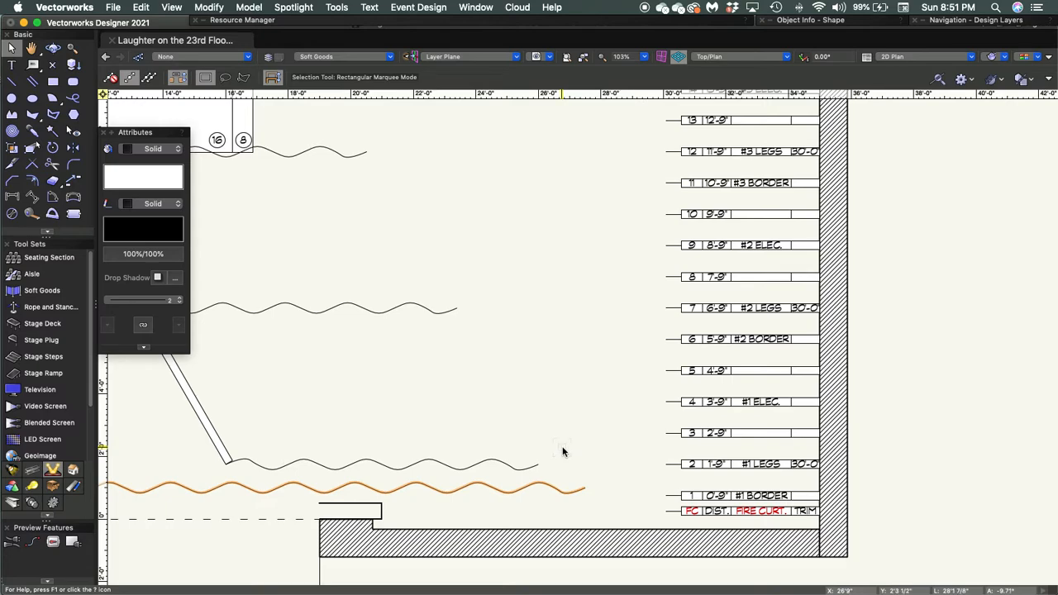
pyautogui.moveTo(585, 488); pyautogui.dragTo(571, 343)
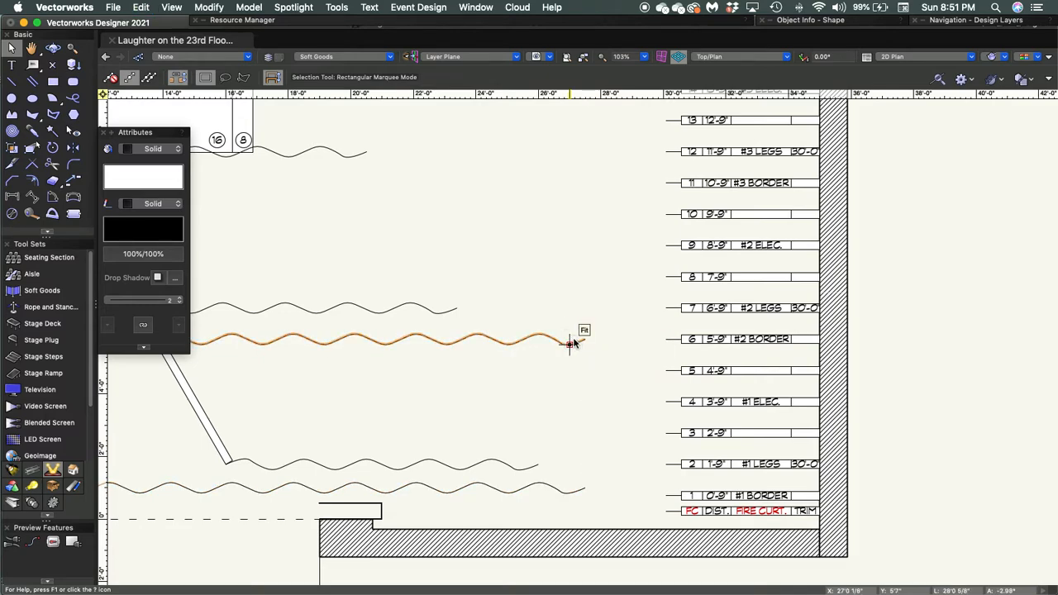
pyautogui.moveTo(586, 340)
pyautogui.mouseDown()
pyautogui.moveTo(611, 234)
pyautogui.moveTo(661, 179)
pyautogui.moveTo(616, 174)
pyautogui.moveTo(597, 193)
pyautogui.moveTo(606, 429)
pyautogui.mouseUp()
pyautogui.press('space')
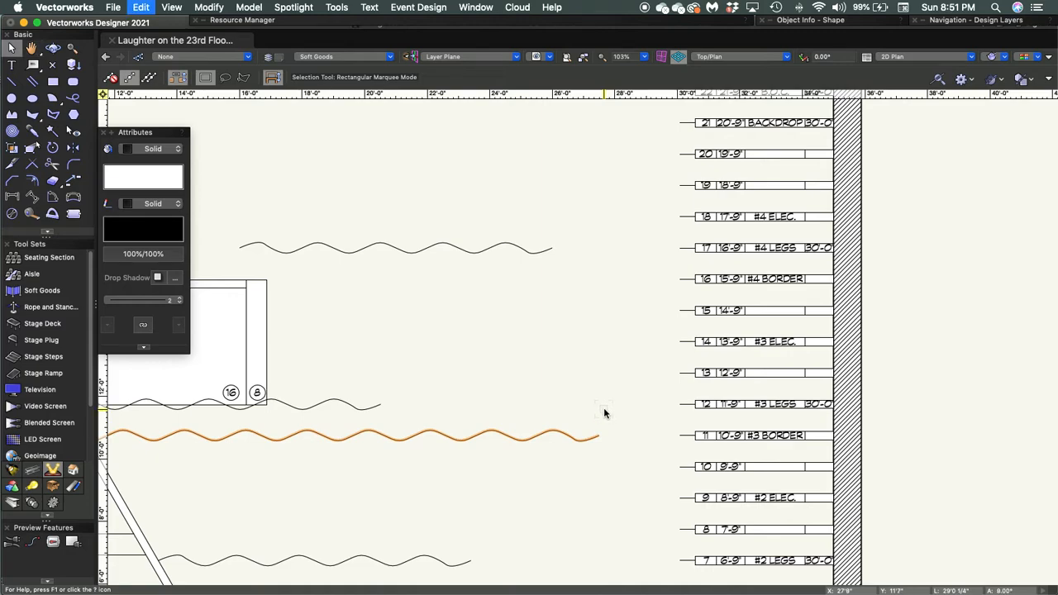
pyautogui.moveTo(599, 433)
pyautogui.mouseDown()
pyautogui.moveTo(692, 319)
pyautogui.moveTo(680, 279)
pyautogui.moveTo(598, 281)
pyautogui.mouseUp()
# Copy the #4 border straight upstage onto the B.O.C. line set 22
pyautogui.moveTo(598, 234); pyautogui.dragTo(612, 389)
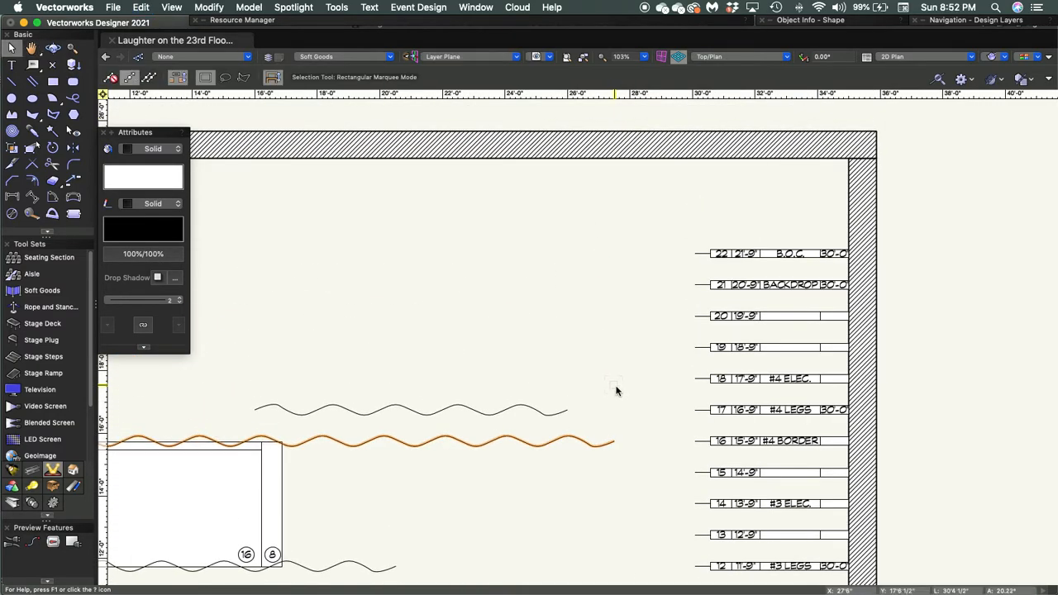
pyautogui.moveTo(614, 441)
pyautogui.mouseDown()
pyautogui.moveTo(626, 321)
pyautogui.moveTo(691, 254)
pyautogui.moveTo(630, 258)
pyautogui.mouseUp()
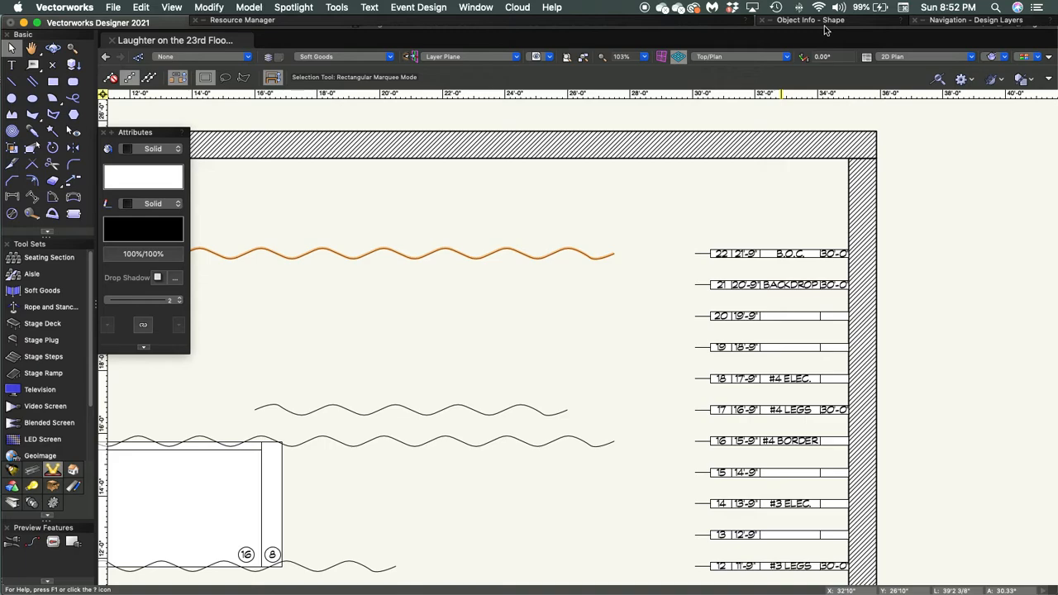
# Set the height of the drape on the B.O.C. line set 22 to 30'
pyautogui.moveTo(830, 24)
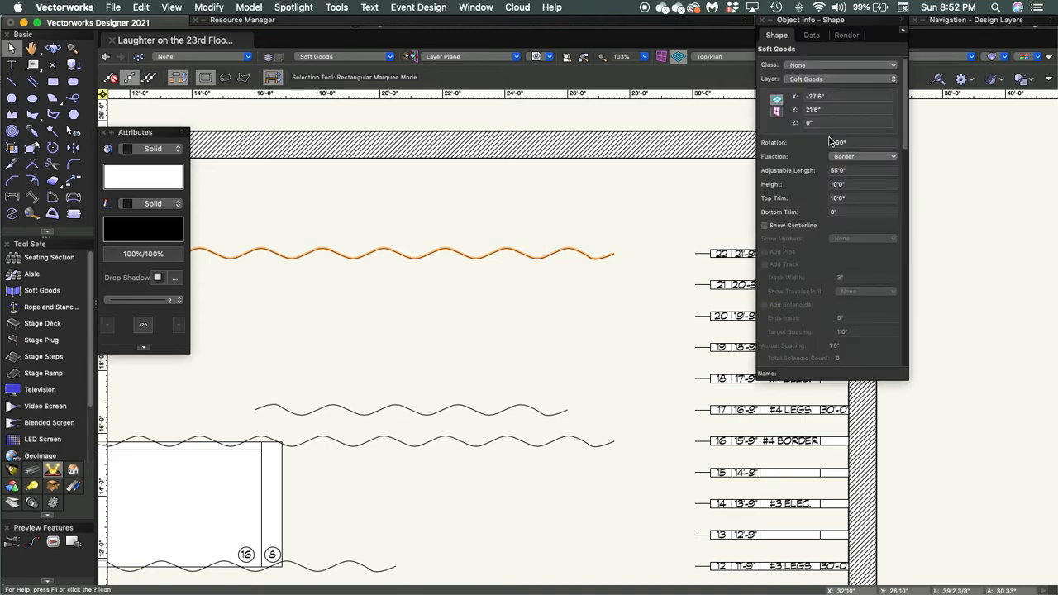
pyautogui.click(850, 185)
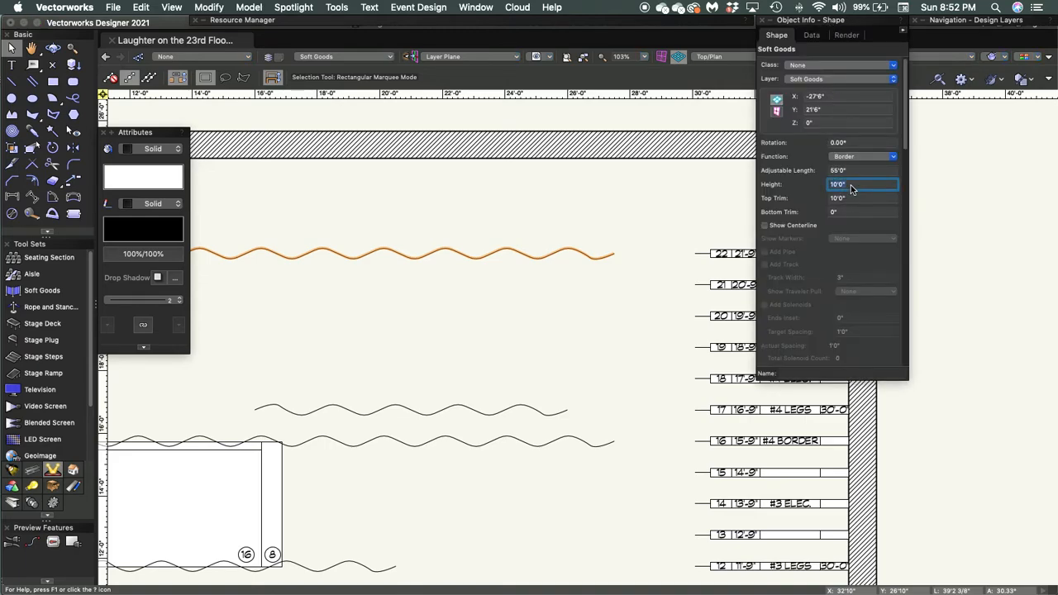
pyautogui.write('30')
pyautogui.press('Return')
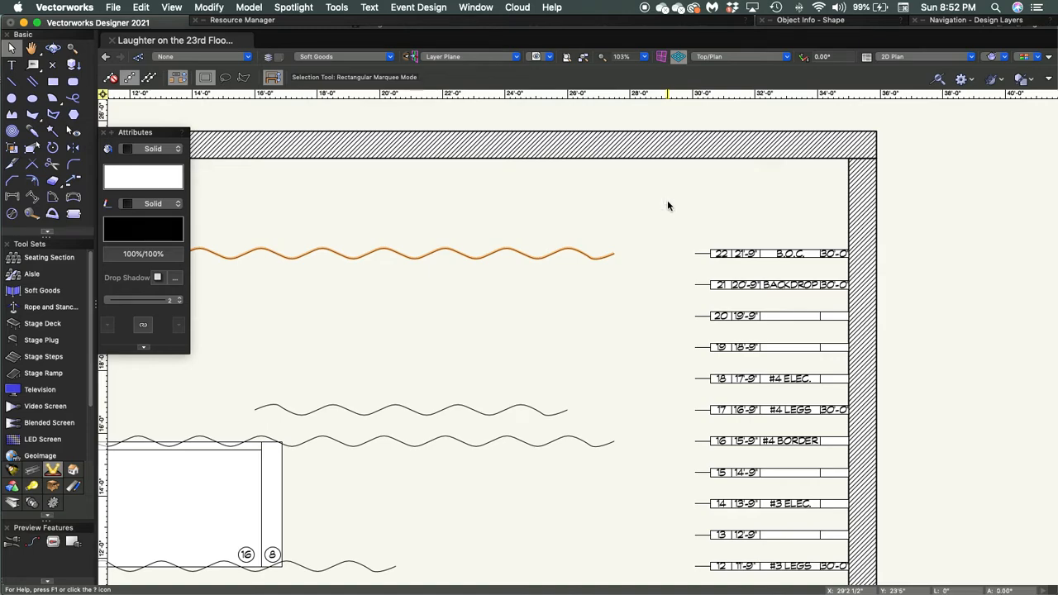
pyautogui.click(667, 200)
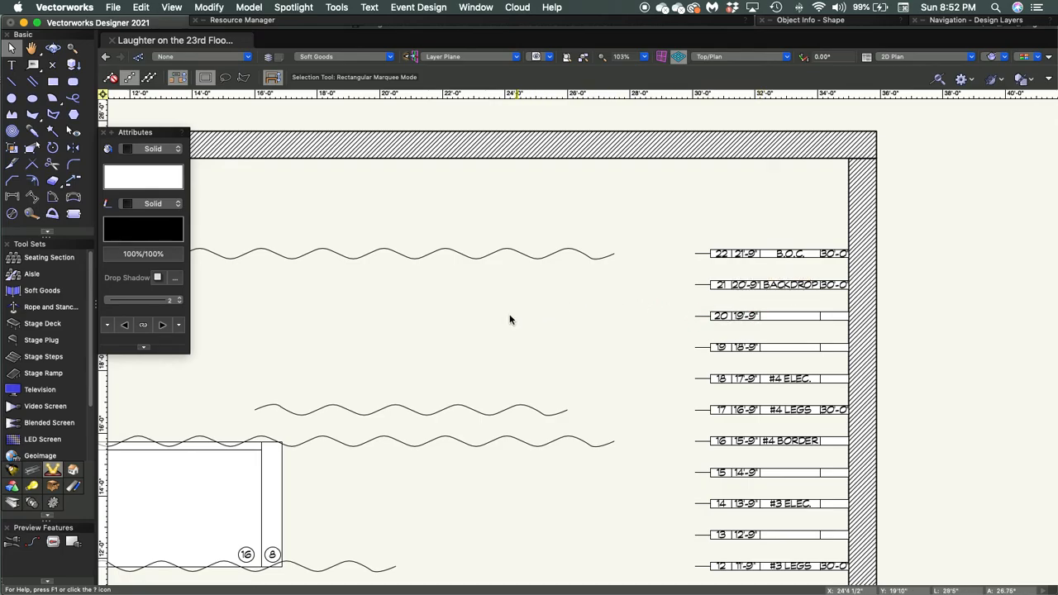
# Draw a 50' horizontal line for the backdrop, starting at the stage centerline level with line set 21
pyautogui.press('space')
pyautogui.moveTo(451, 325); pyautogui.dragTo(662, 340)
pyautogui.scroll(-4, 661, 339)
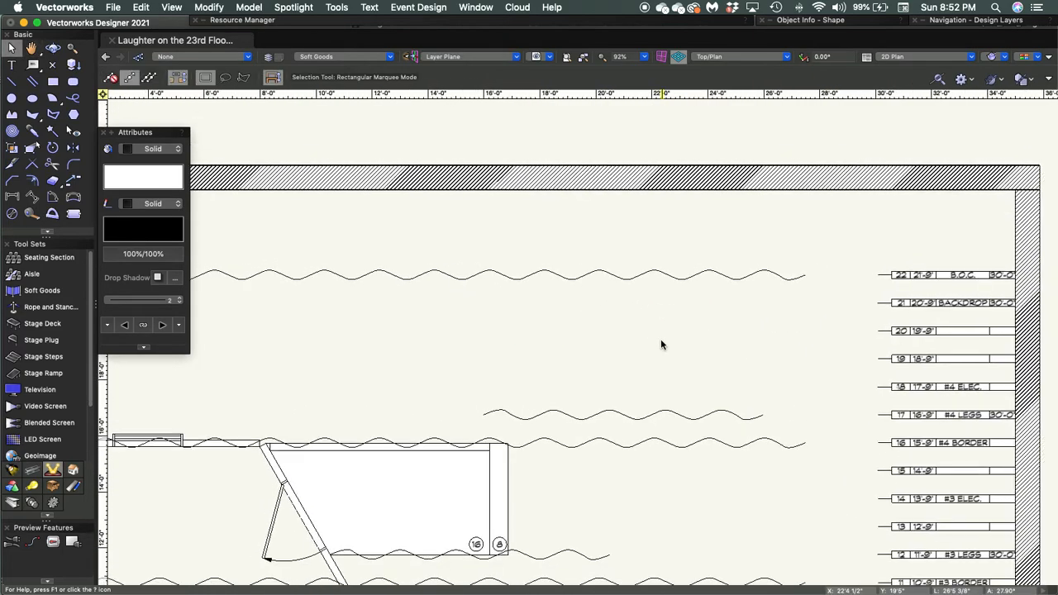
pyautogui.press('space')
pyautogui.moveTo(529, 351)
pyautogui.mouseDown()
pyautogui.moveTo(654, 375)
pyautogui.moveTo(638, 373)
pyautogui.moveTo(662, 365)
pyautogui.mouseUp()
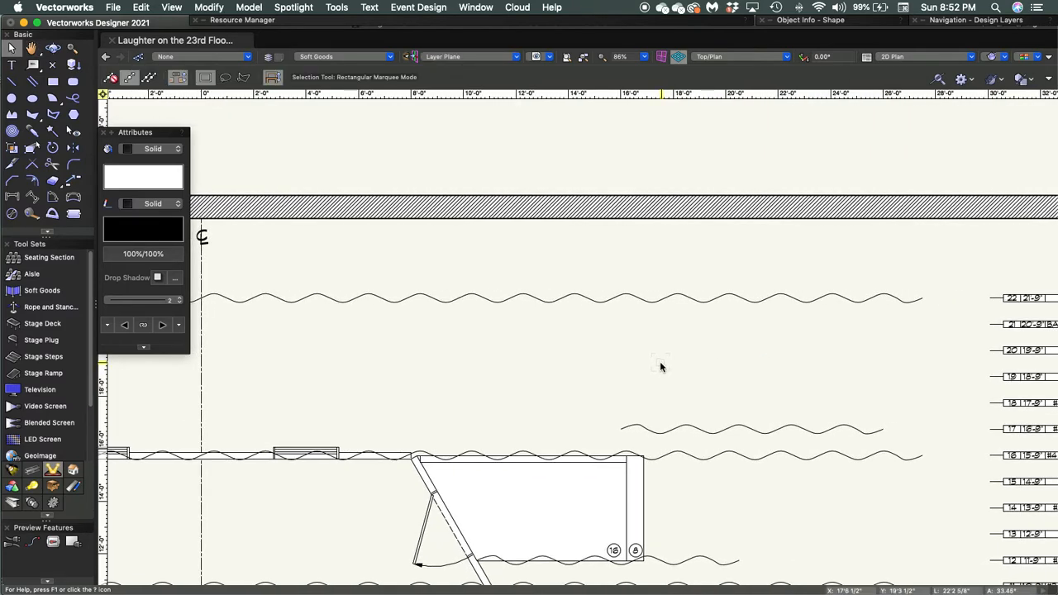
pyautogui.press('2')
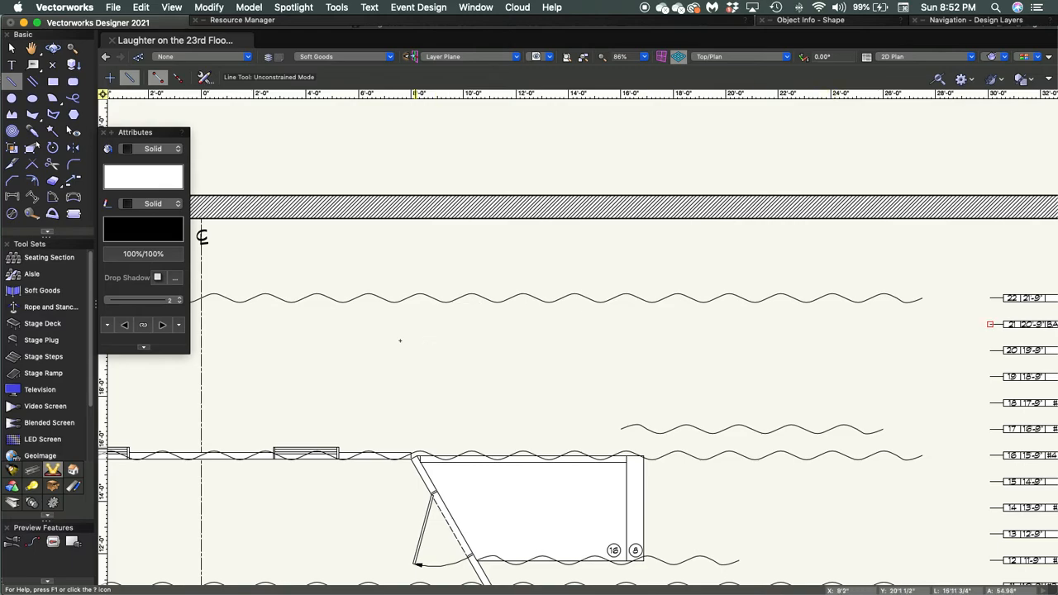
pyautogui.click(203, 324)
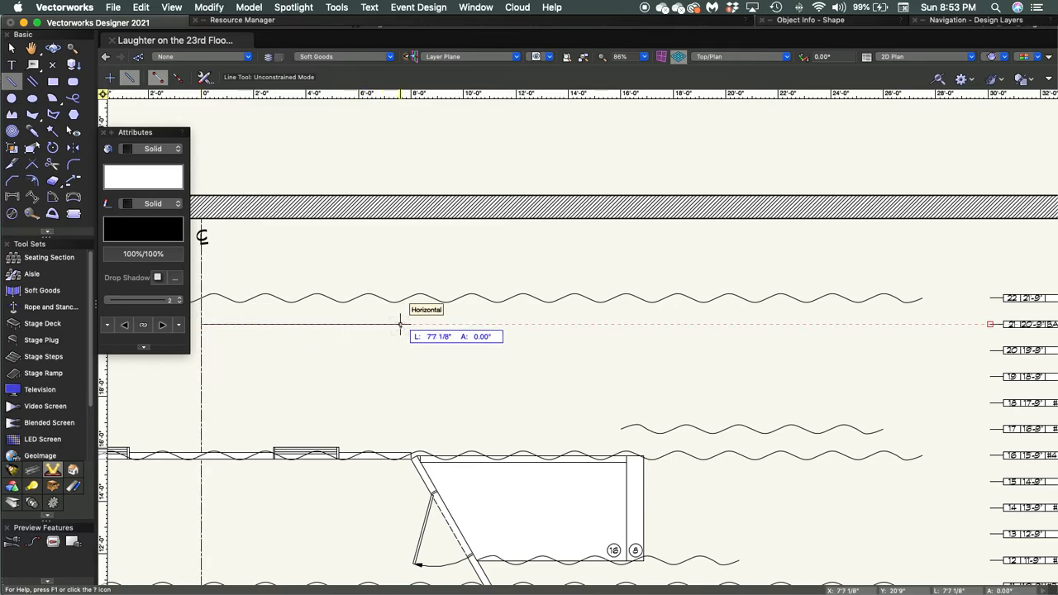
pyautogui.press('Tab')
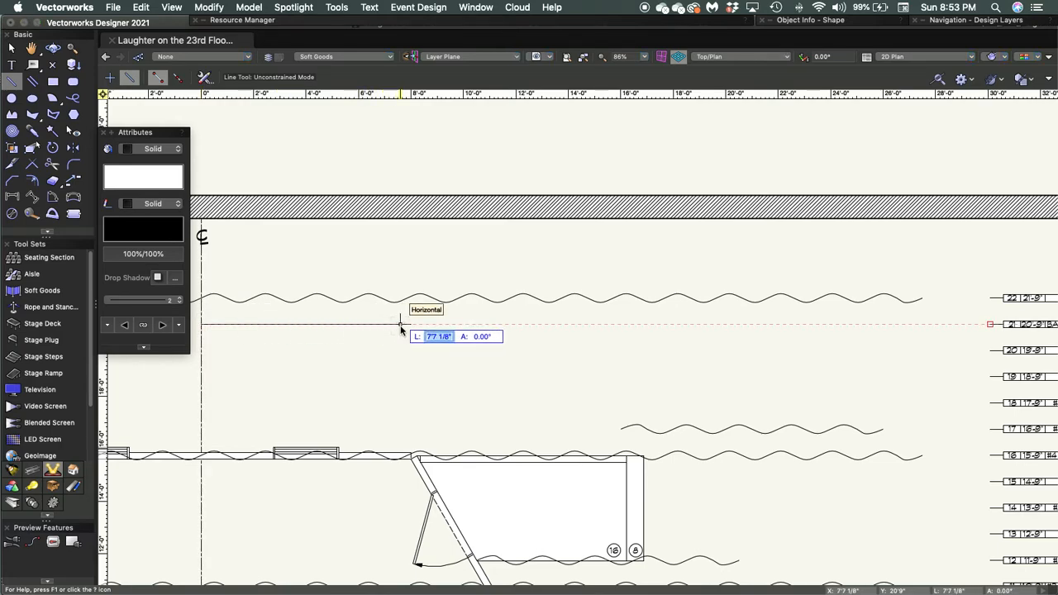
pyautogui.write('50')
pyautogui.press('Return')
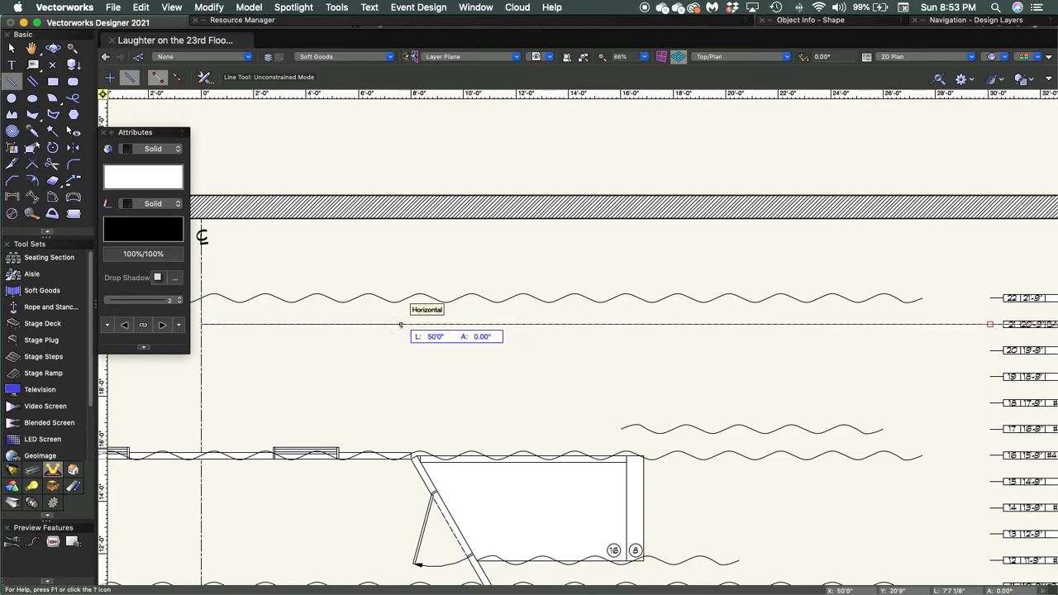
pyautogui.click(401, 325)
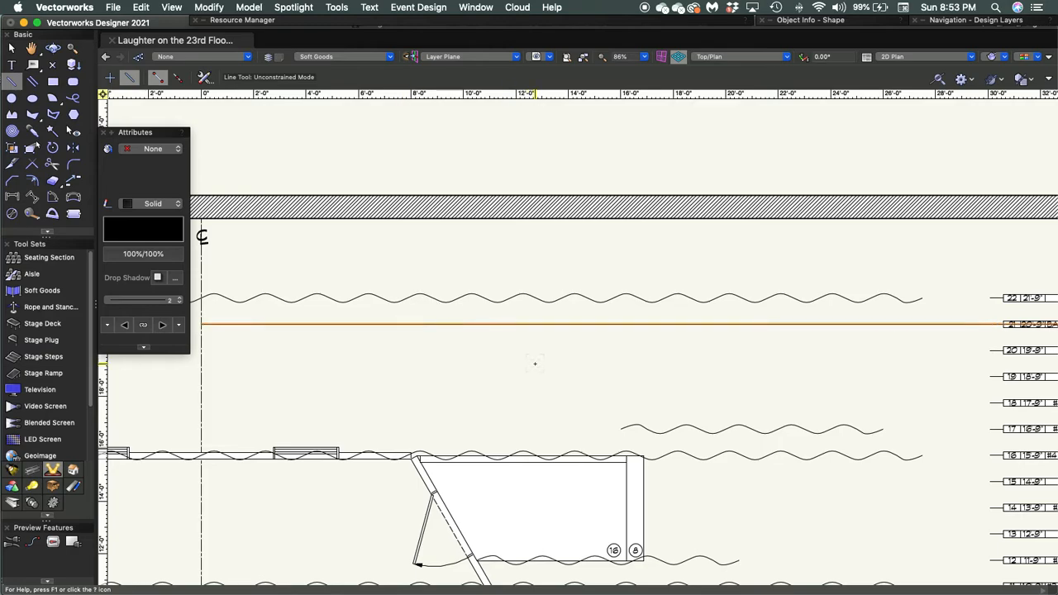
# Move the backdrop line horizontally with an X offset of -25' to center it on the stage centerline
pyautogui.press('super+m')
pyautogui.write('-25')
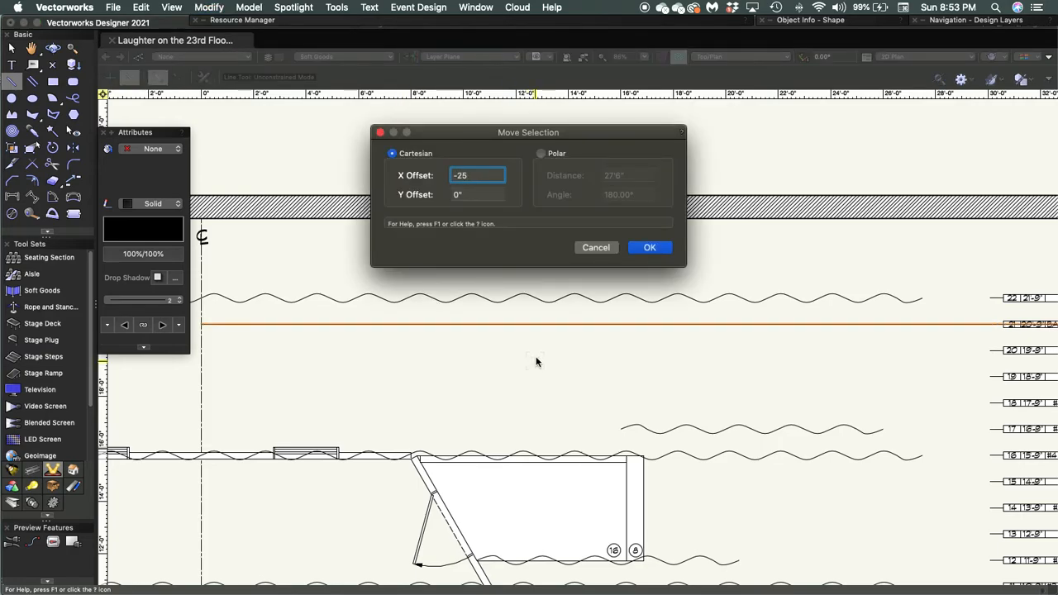
pyautogui.write("'")
pyautogui.press('Return')
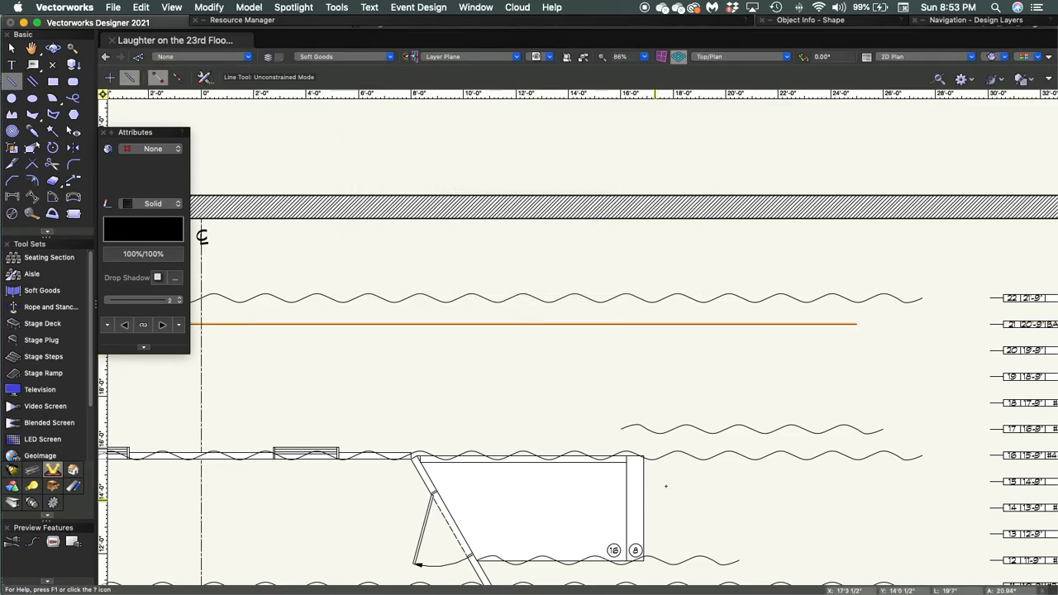
pyautogui.press('x')
pyautogui.press('x')
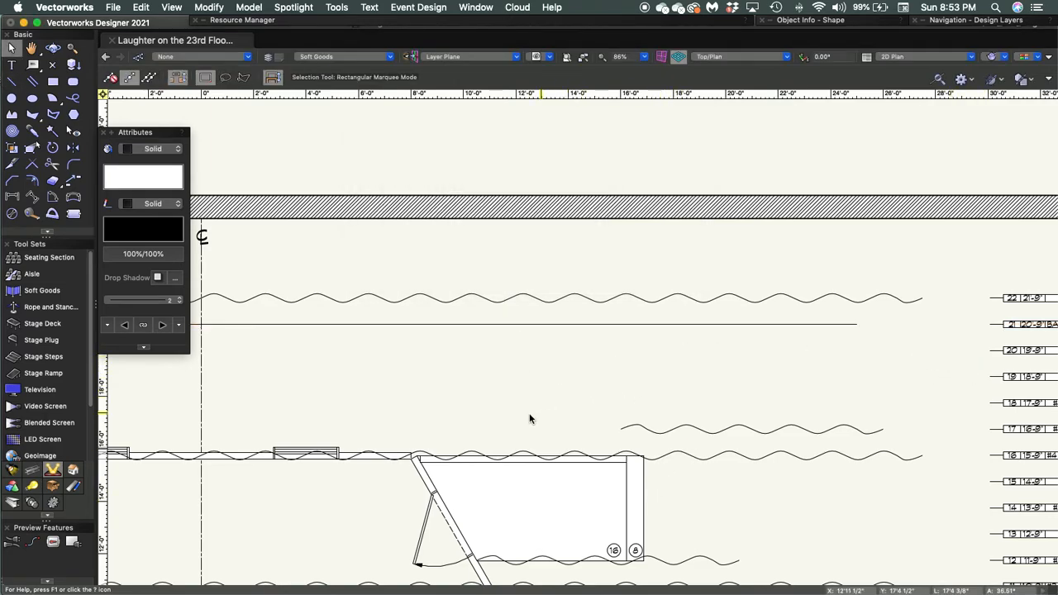
pyautogui.scroll(-4, 505, 420)
pyautogui.moveTo(416, 476); pyautogui.dragTo(570, 321, button='middle')
pyautogui.click(585, 59)
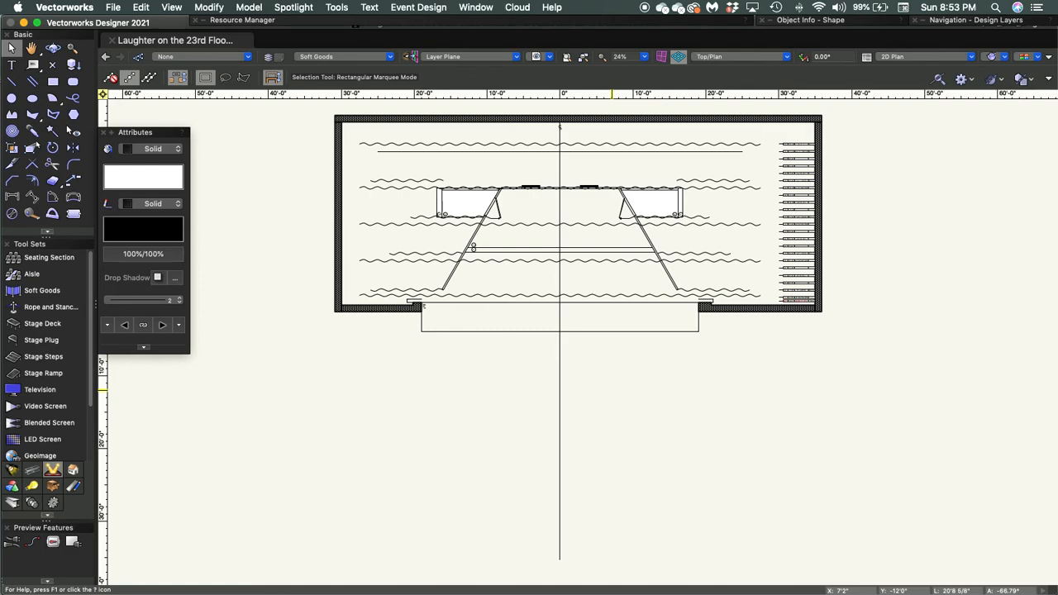
pyautogui.press('super+Tab')
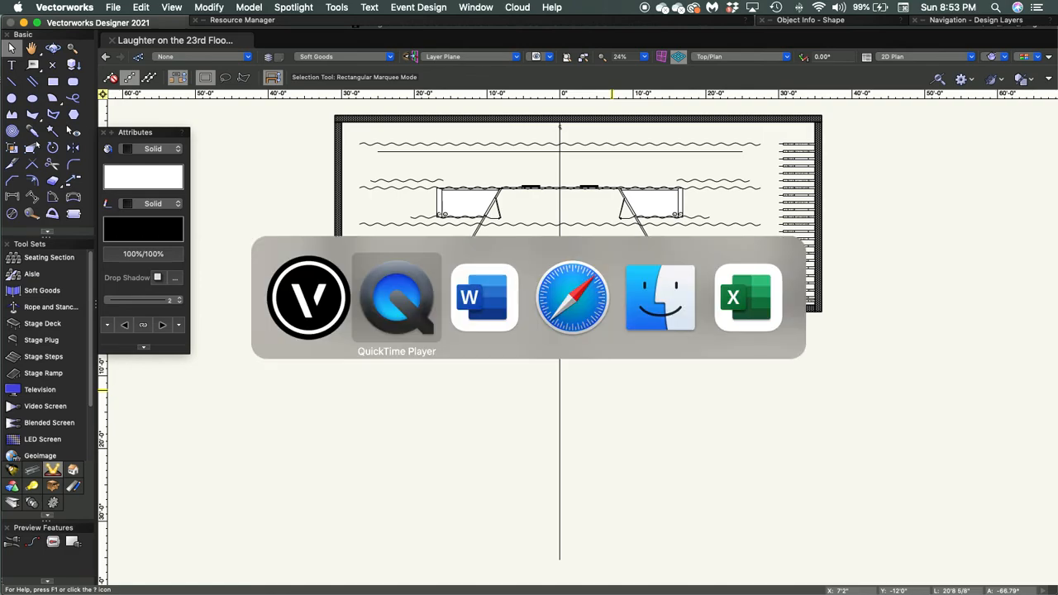